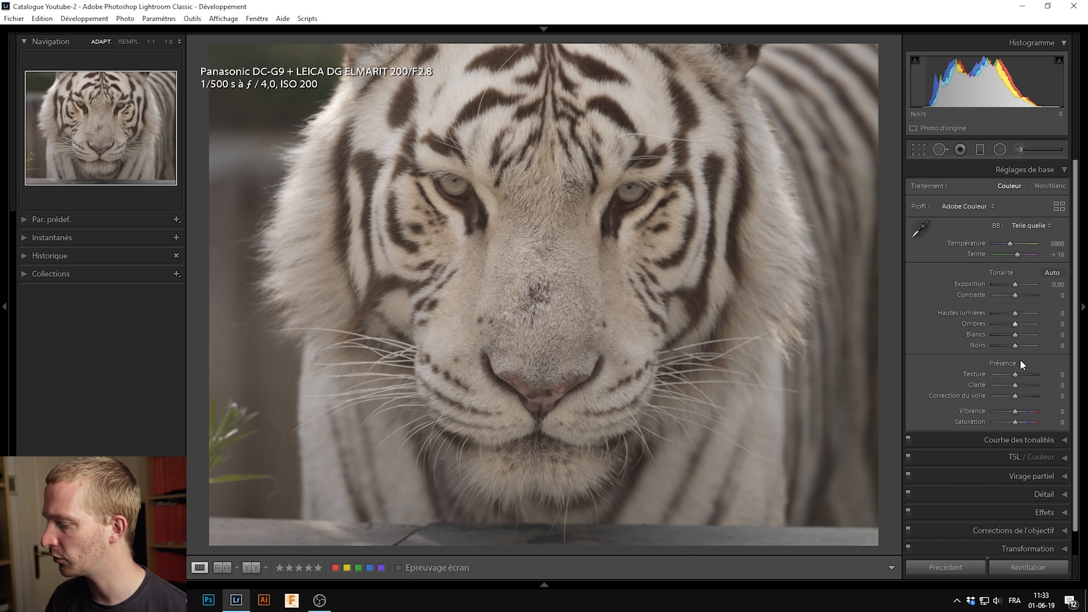
# Step: Try a Dehaze value of about +71 on the tiger photo and reset it to 0
pyautogui.moveTo(1018, 395)
pyautogui.mouseDown()
pyautogui.moveTo(1048, 398)
pyautogui.moveTo(1029, 400)
pyautogui.mouseUp()
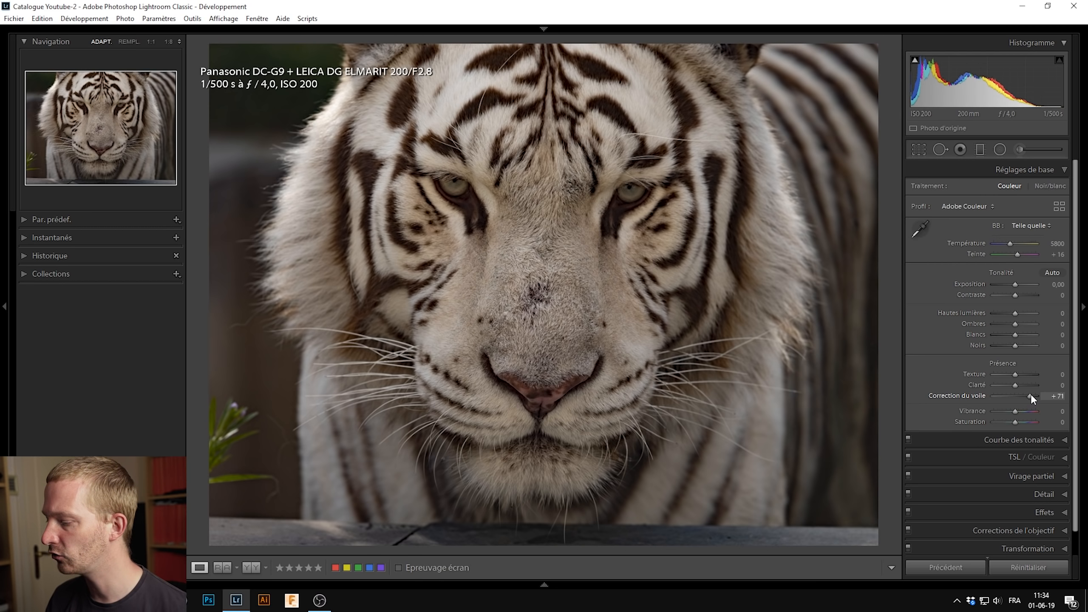
pyautogui.doubleClick(1031, 395)
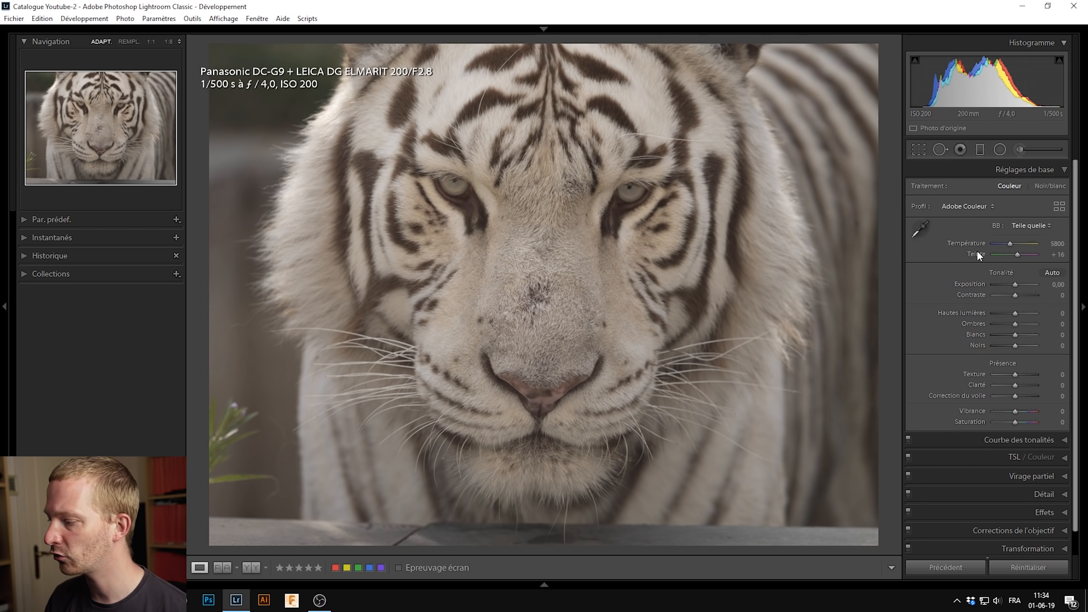
# Step: Set the photo's Whites to +31 and Blacks to -33, checking for clipping
pyautogui.moveTo(1014, 335)
pyautogui.mouseDown()
pyautogui.moveTo(1027, 338)
pyautogui.moveTo(1021, 346)
pyautogui.mouseUp()
pyautogui.keyDown('alt'); pyautogui.click(1012, 334); pyautogui.keyUp('alt')
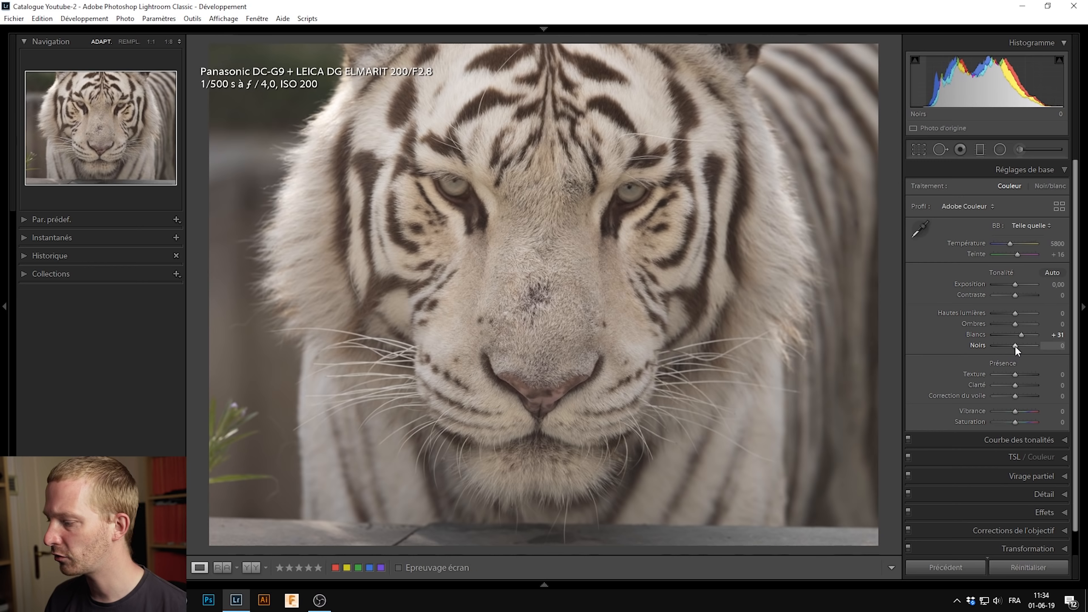
pyautogui.moveTo(1015, 346)
pyautogui.mouseDown()
pyautogui.moveTo(999, 350)
pyautogui.moveTo(1008, 349)
pyautogui.mouseUp()
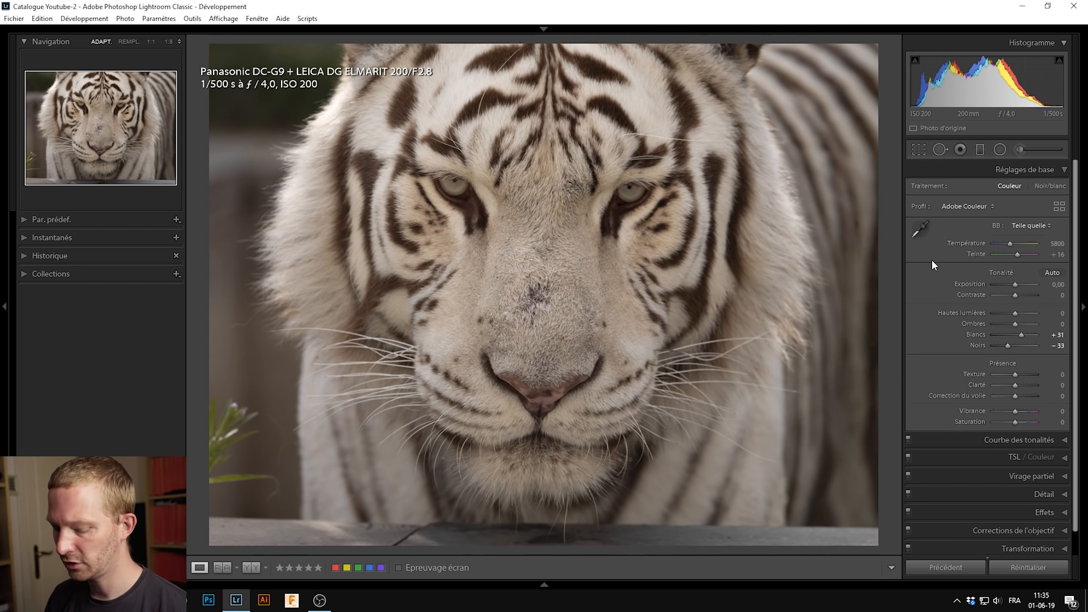
# Step: Compare the photo before and after the white and black point adjustments
pyautogui.hotkey('shift', 's')
pyautogui.hotkey('shift', 's')
pyautogui.hotkey('shift', 's')
pyautogui.hotkey('shift', 's')
pyautogui.hotkey('shift', 's')
pyautogui.hotkey('shift', 's')
pyautogui.hotkey('shift', 's')
pyautogui.hotkey('shift', 's')
pyautogui.hotkey('shift', 's')
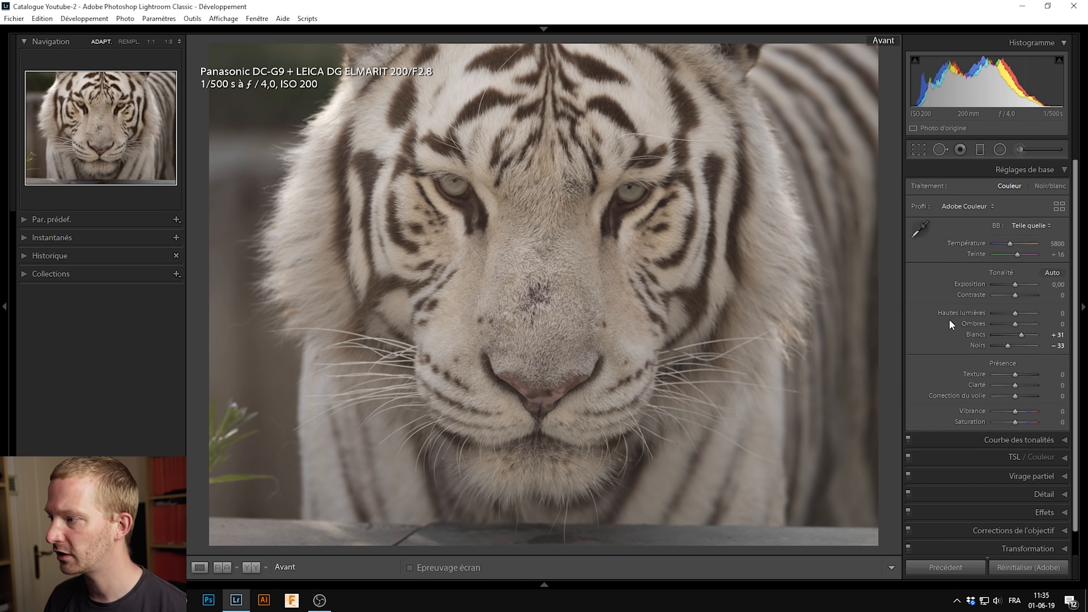
pyautogui.press('\\')
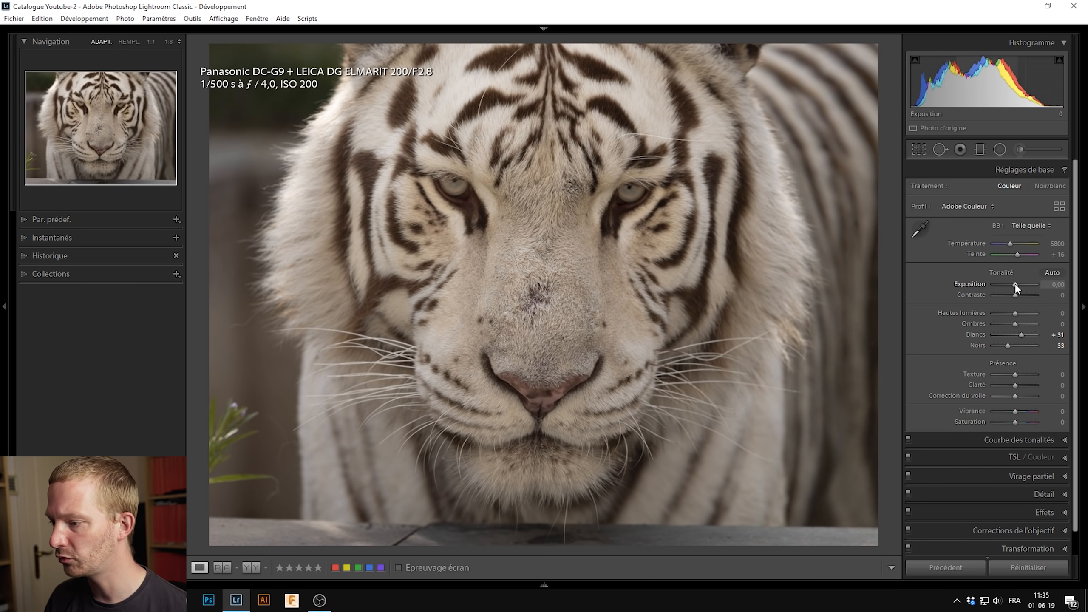
# Step: Raise the photo's Exposure to +0.30
pyautogui.scroll(2, 1017, 288)
pyautogui.scroll(2, 1017, 288)
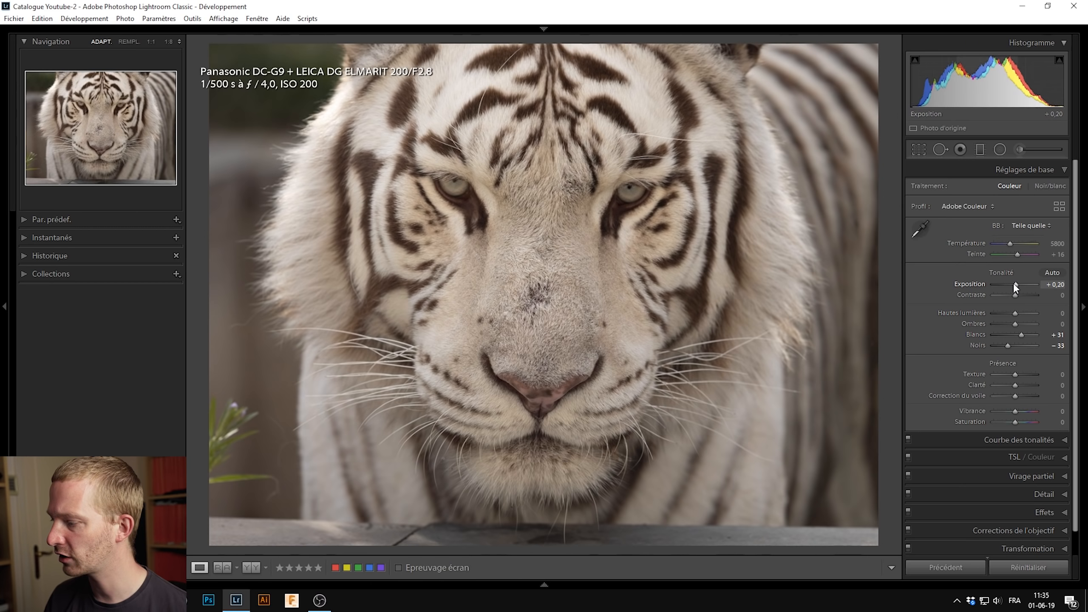
pyautogui.scroll(2, 1017, 285)
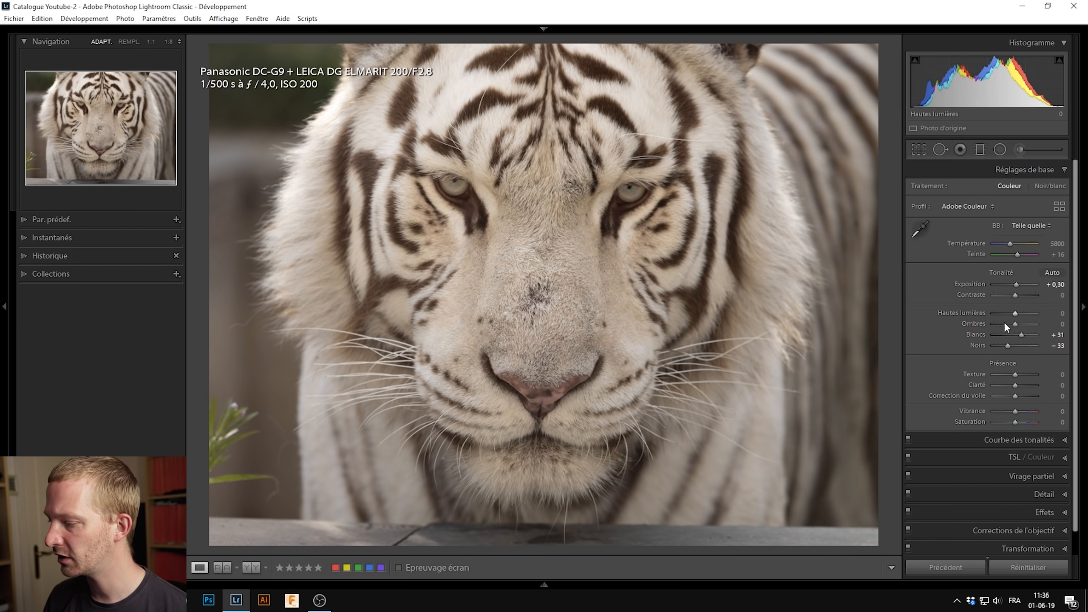
# Step: Set Highlights to +9, Shadows to -31 and Whites to +17 to balance the tones without clipping
pyautogui.moveTo(1012, 323)
pyautogui.mouseDown()
pyautogui.moveTo(995, 323)
pyautogui.moveTo(1017, 311)
pyautogui.mouseUp()
pyautogui.press('alt')
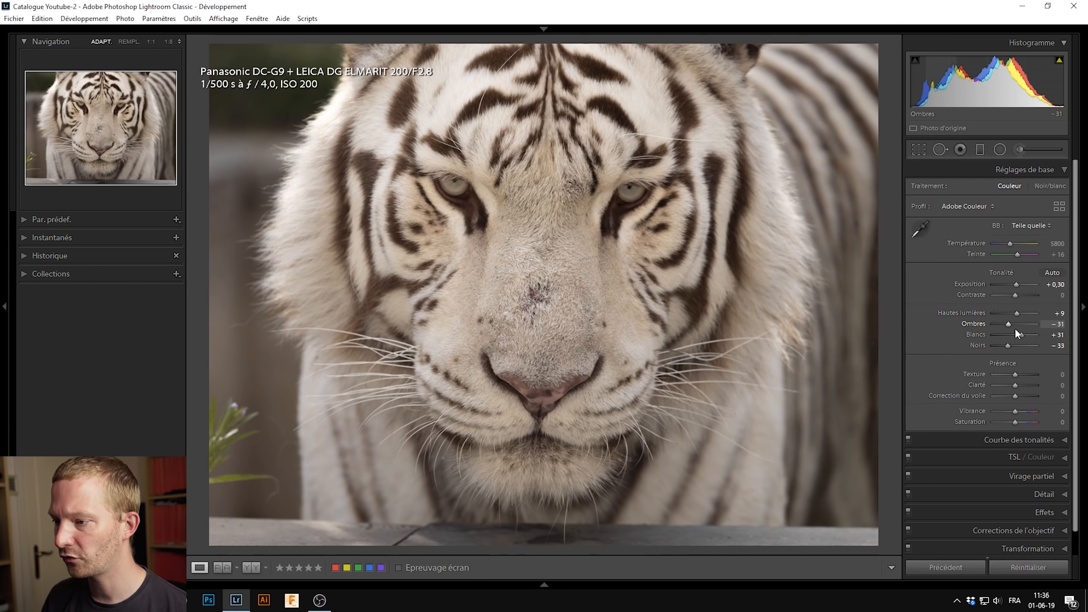
pyautogui.press('alt')
pyautogui.moveTo(1023, 334); pyautogui.dragTo(1020, 333)
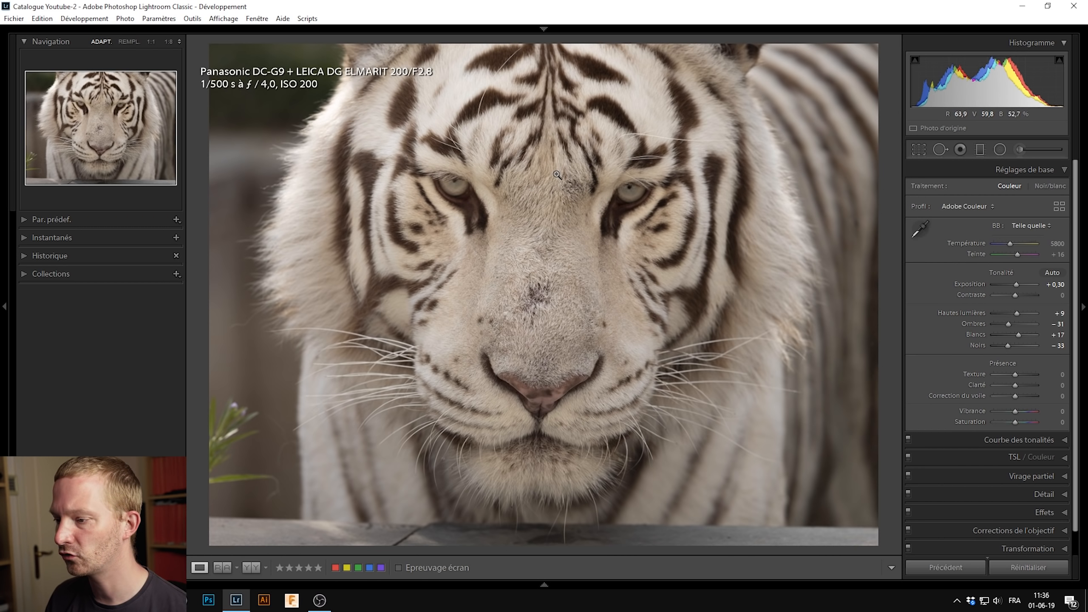
# Step: Compare the tonal edits with the original and set the global Clarity to +25
pyautogui.hotkey('shift', 's')
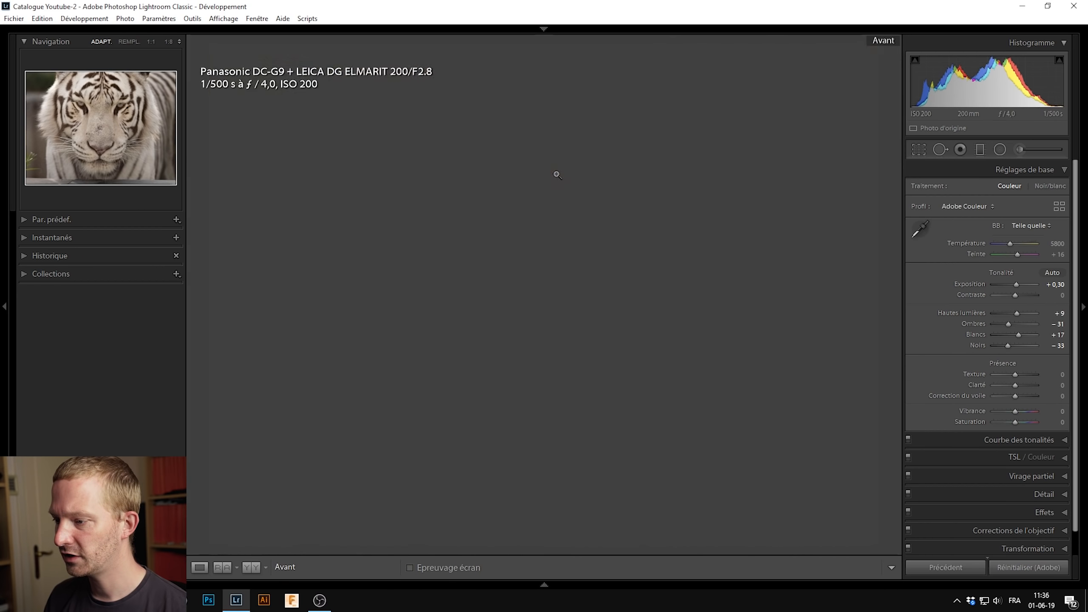
pyautogui.hotkey('shift', 's')
pyautogui.hotkey('shift', 's')
pyautogui.hotkey('shift', 's')
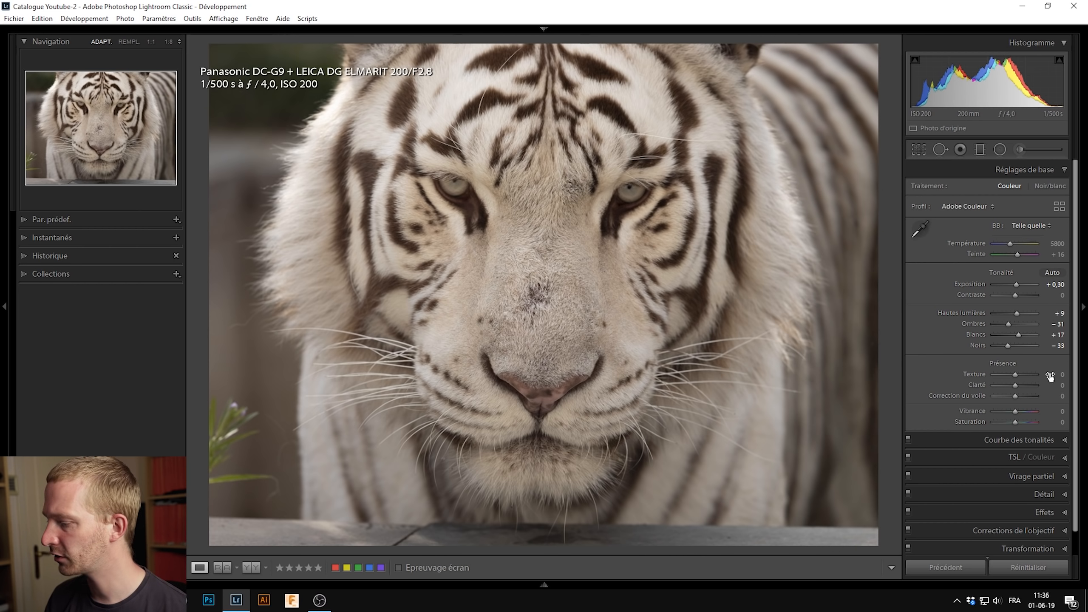
pyautogui.moveTo(1015, 386)
pyautogui.mouseDown()
pyautogui.moveTo(1037, 390)
pyautogui.moveTo(1022, 387)
pyautogui.mouseUp()
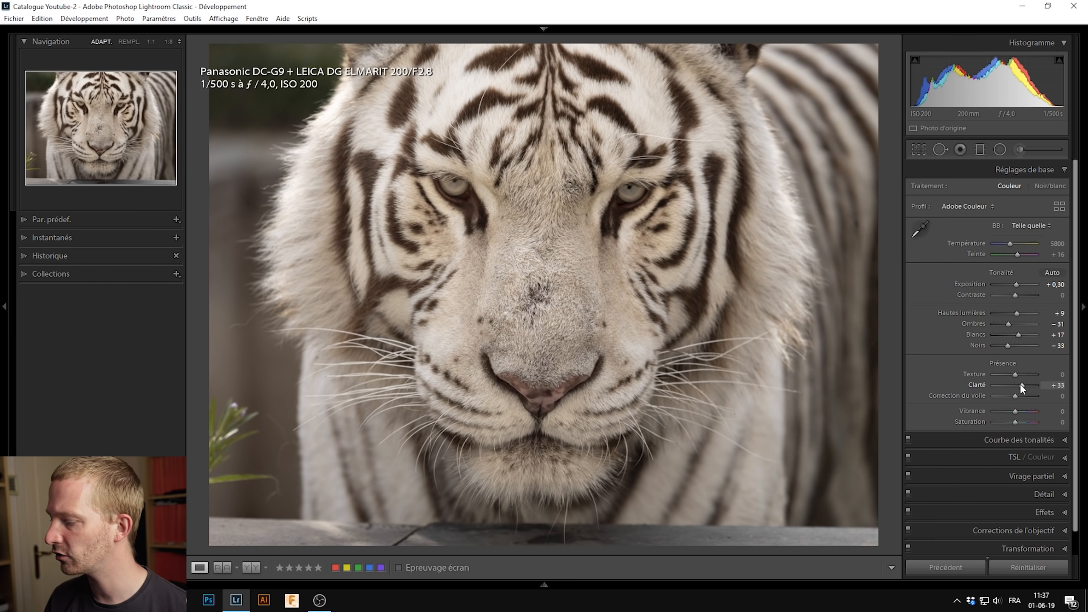
pyautogui.moveTo(1023, 388); pyautogui.dragTo(1020, 385)
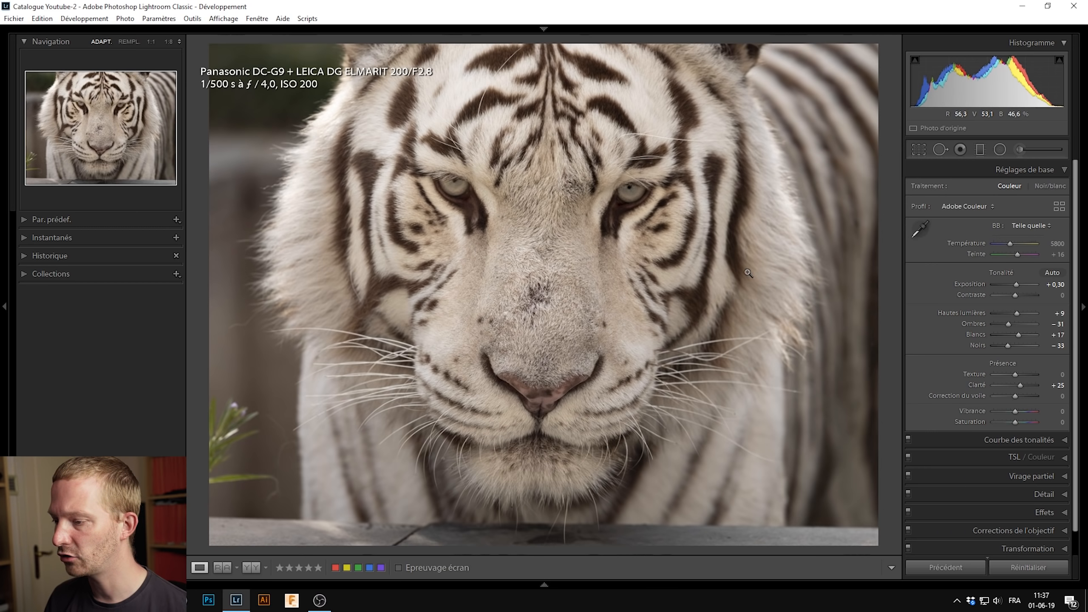
# Step: Draw a large radial filter around the tiger's face with the mask overlay shown, moving its centre onto the bridge of the nose
pyautogui.click(999, 148)
pyautogui.moveTo(542, 215); pyautogui.dragTo(809, 510)
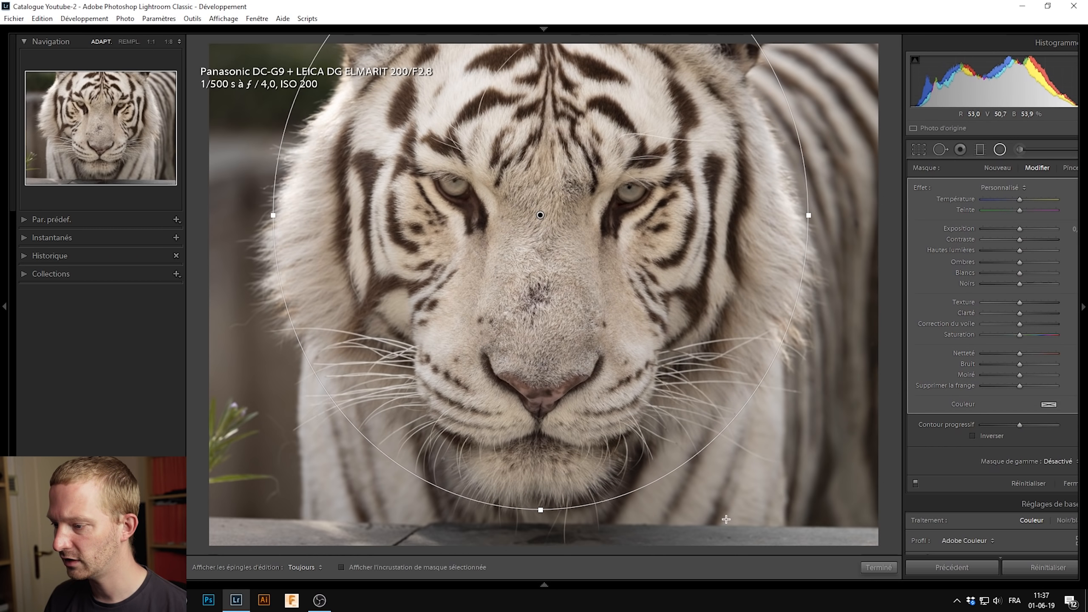
pyautogui.click(384, 567)
pyautogui.moveTo(540, 215); pyautogui.dragTo(537, 252)
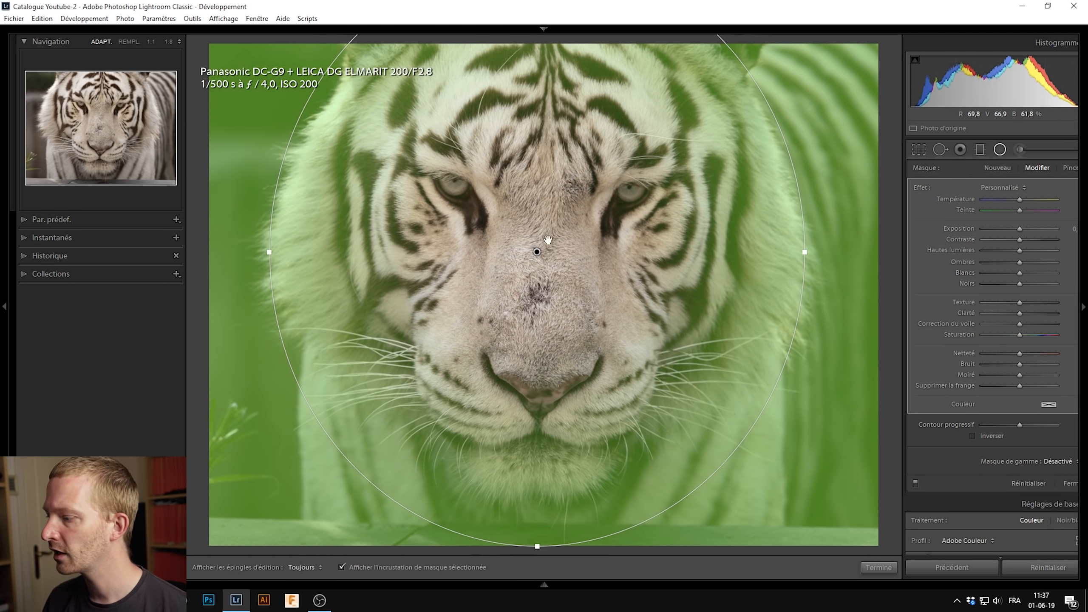
# Step: Invert the radial mask to affect the inside, resize and centre it over the tiger's face, and hide the overlay
pyautogui.click(973, 436)
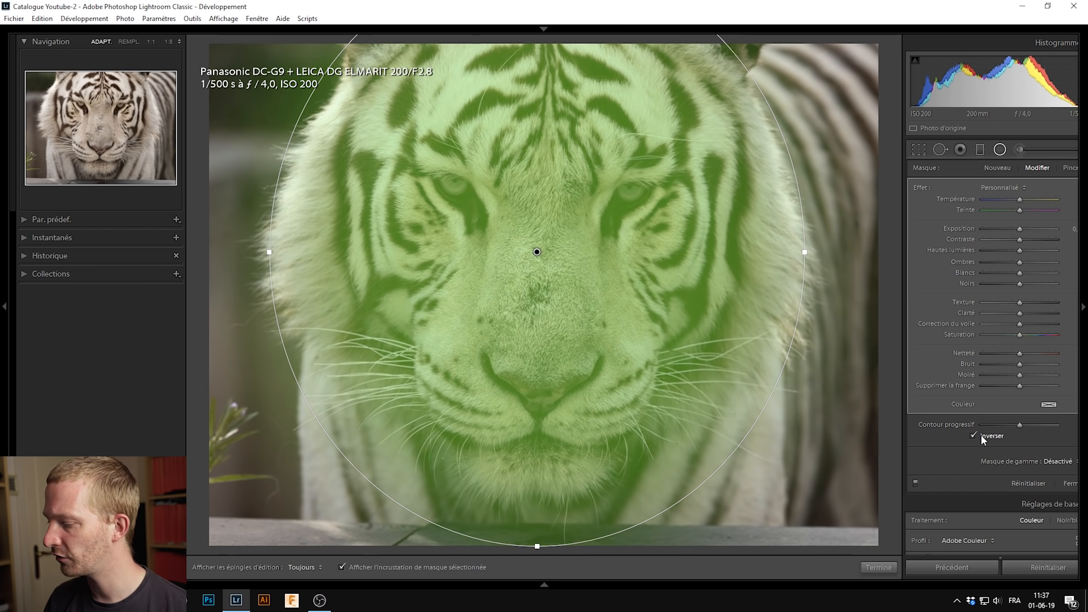
pyautogui.moveTo(535, 251); pyautogui.dragTo(538, 299)
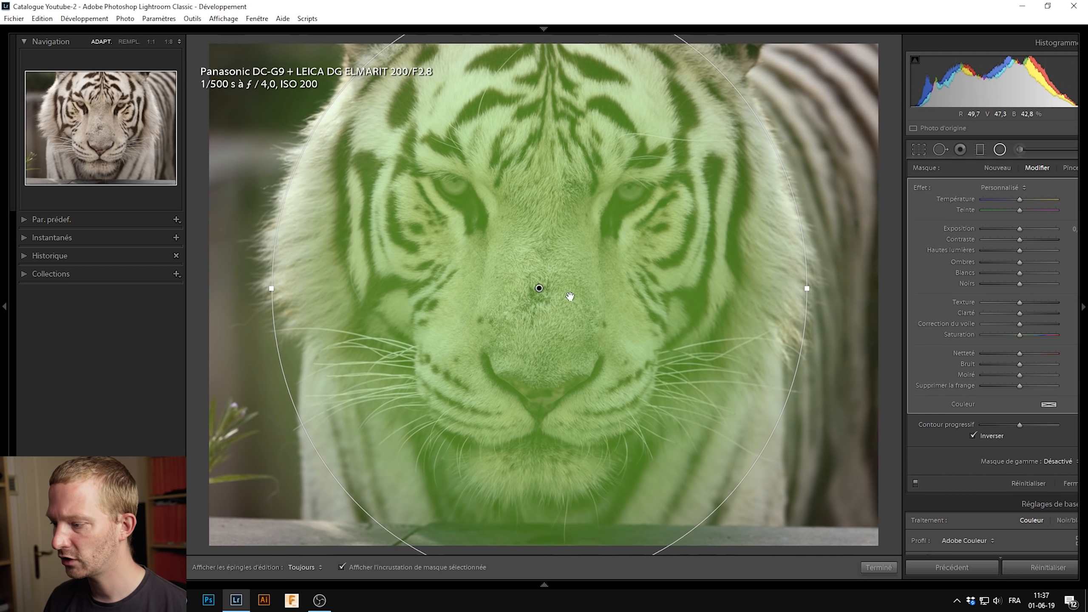
pyautogui.moveTo(539, 288); pyautogui.dragTo(540, 237)
pyautogui.moveTo(543, 530); pyautogui.dragTo(542, 503)
pyautogui.moveTo(538, 235); pyautogui.dragTo(531, 268)
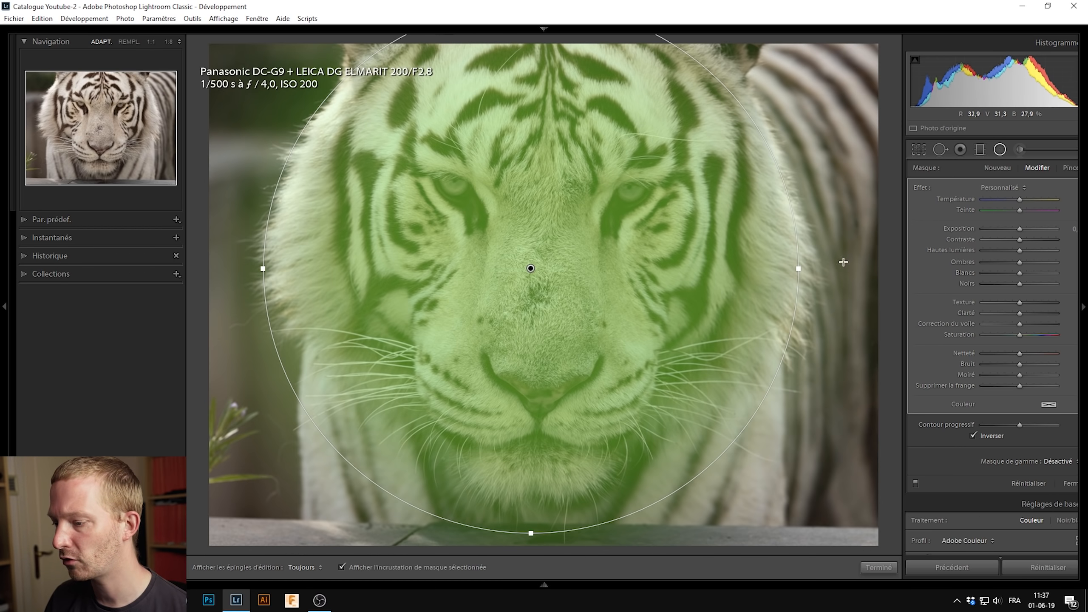
pyautogui.click(372, 568)
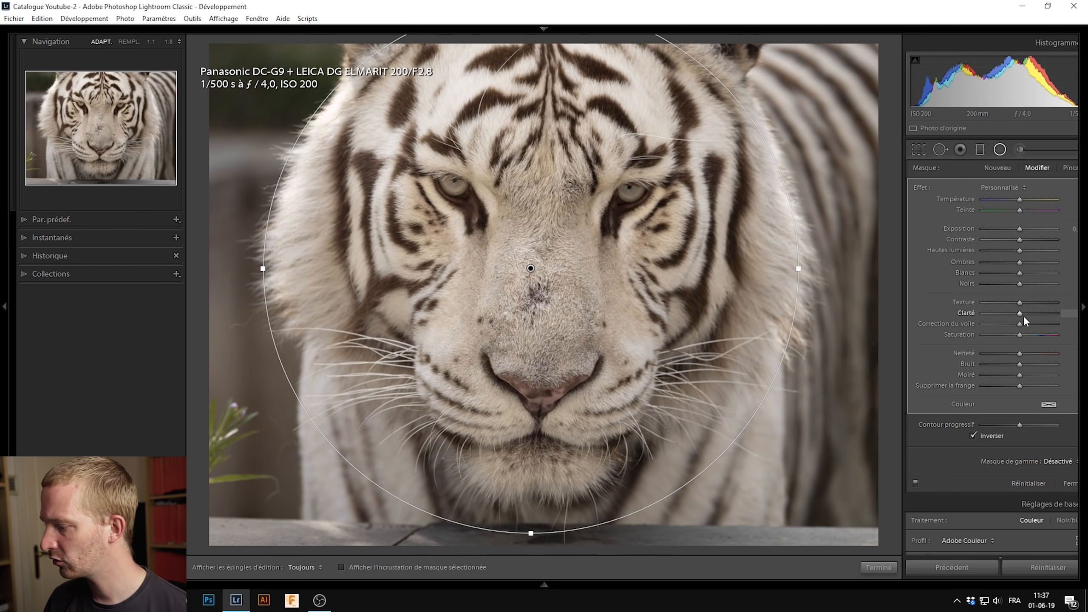
# Step: Widen the adjustment panel to show the values and set the radial filter's Clarity to 28
pyautogui.moveTo(1022, 314); pyautogui.dragTo(1023, 319)
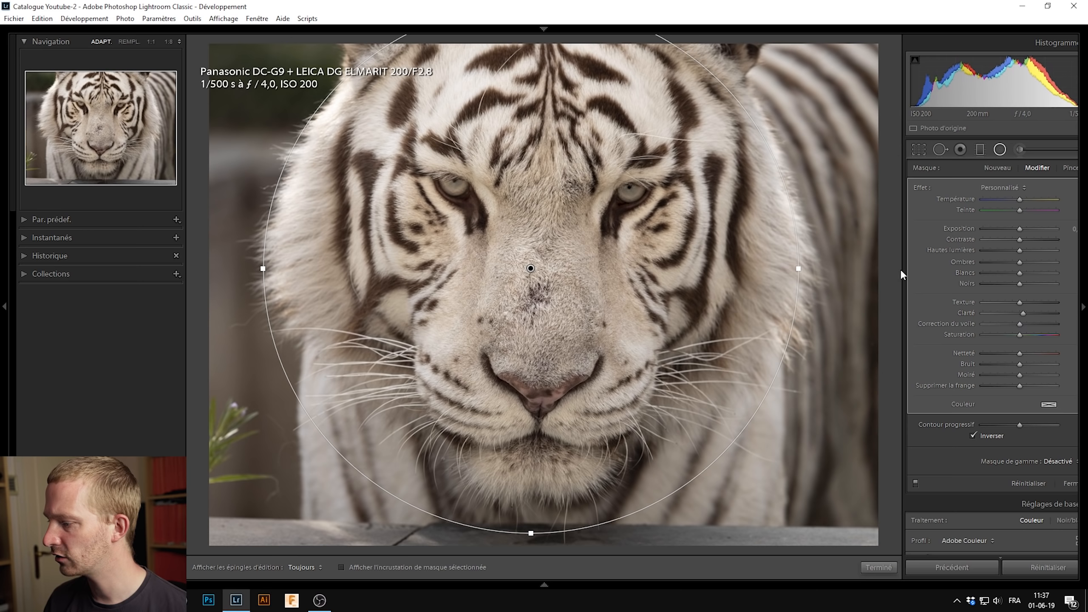
pyautogui.moveTo(903, 269); pyautogui.dragTo(884, 273)
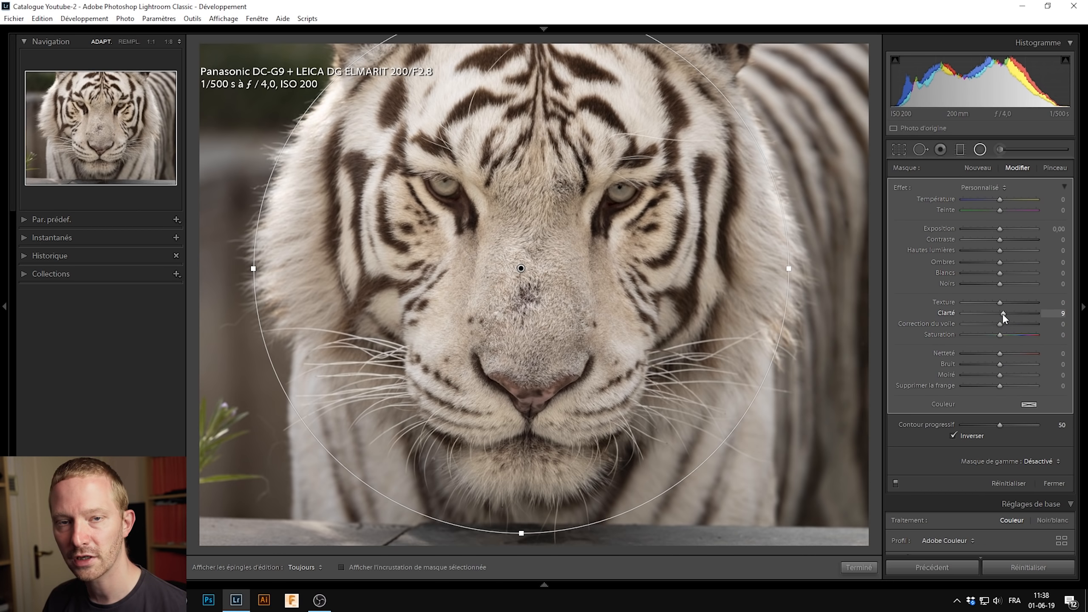
pyautogui.moveTo(1002, 313)
pyautogui.mouseDown()
pyautogui.moveTo(1047, 321)
pyautogui.moveTo(1010, 319)
pyautogui.moveTo(1021, 319)
pyautogui.mouseUp()
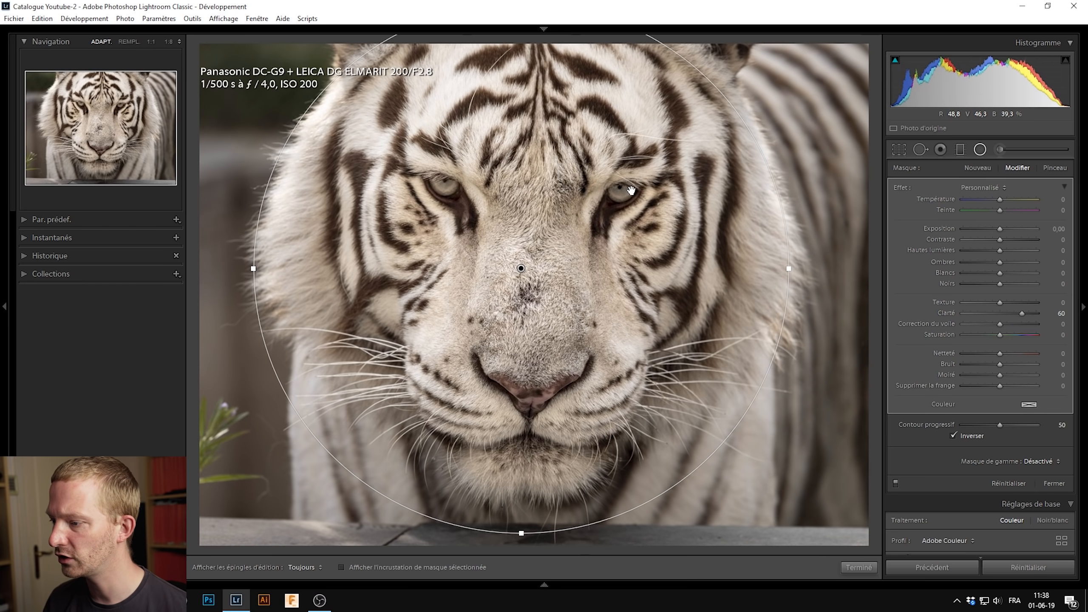
pyautogui.moveTo(1021, 316)
pyautogui.mouseDown()
pyautogui.moveTo(998, 316)
pyautogui.moveTo(1009, 316)
pyautogui.mouseUp()
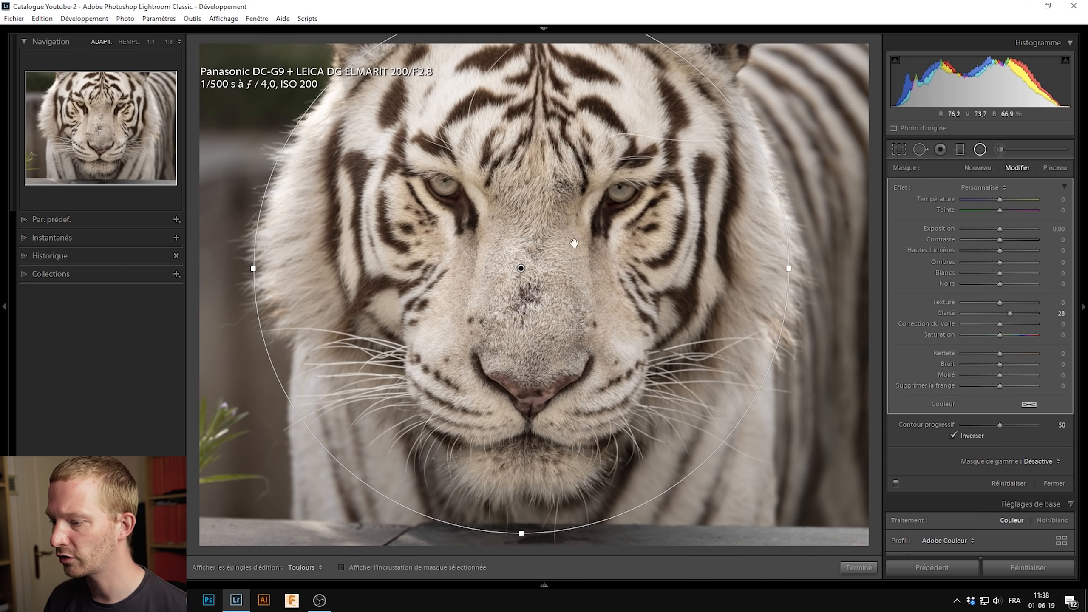
# Step: Nudge the radial filter's centre slightly, set its Texture to 11, and finish editing the filter
pyautogui.moveTo(520, 265); pyautogui.dragTo(524, 268)
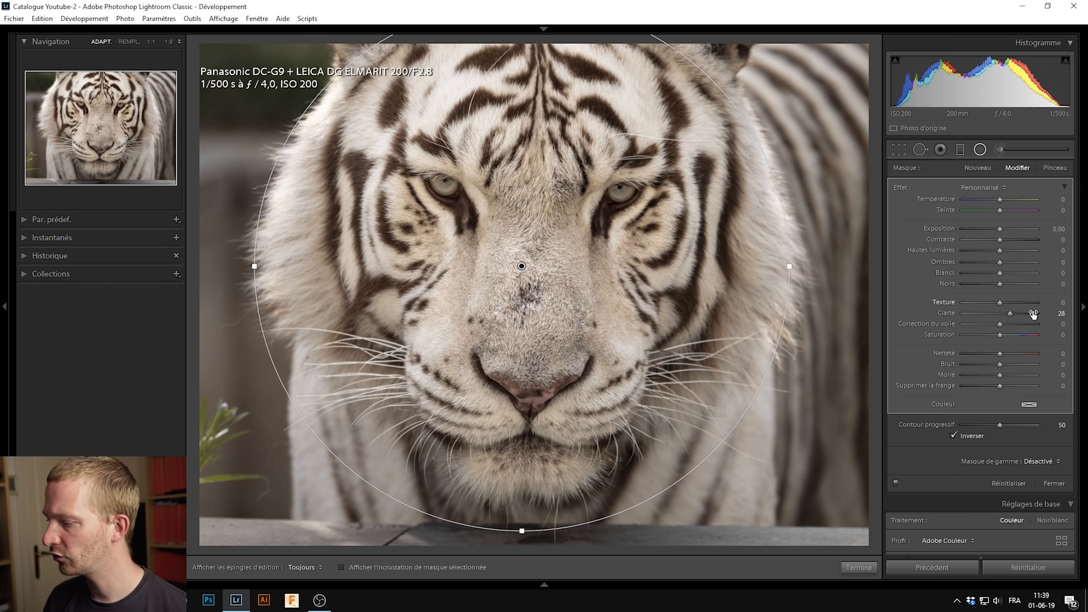
pyautogui.moveTo(1002, 303); pyautogui.dragTo(1067, 306)
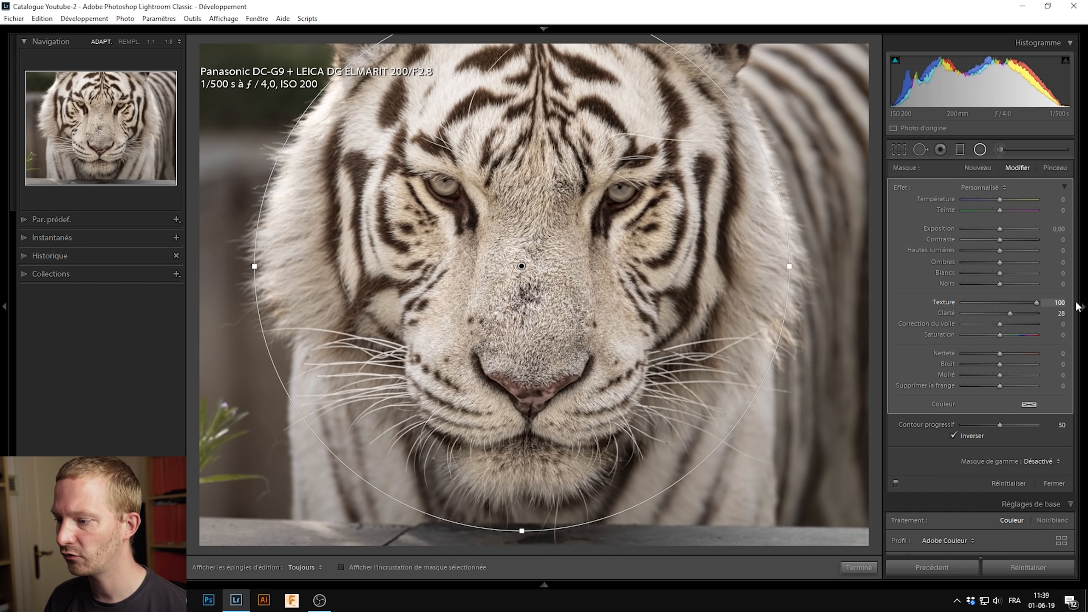
pyautogui.moveTo(1038, 301); pyautogui.dragTo(1004, 303)
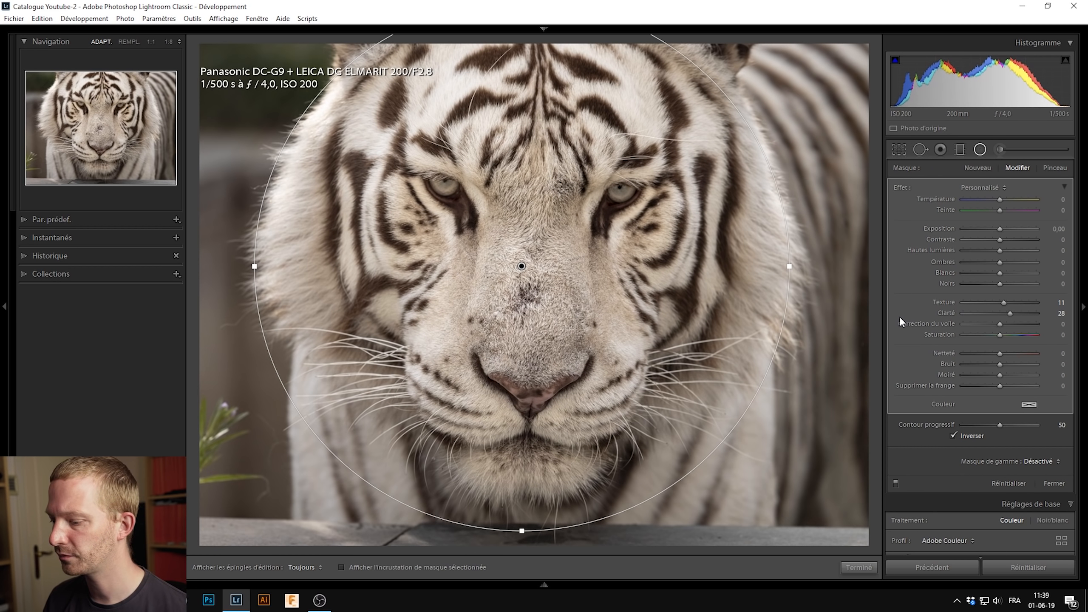
pyautogui.click(855, 567)
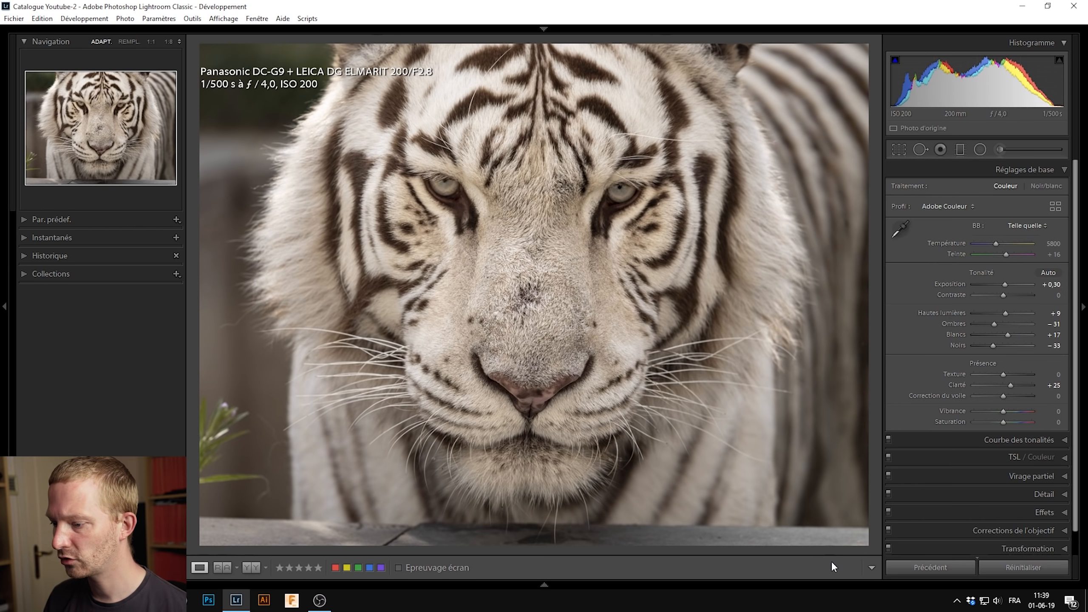
# Step: Compare the original photo with the version including the Clarity and radial filter edits
pyautogui.press('shift')
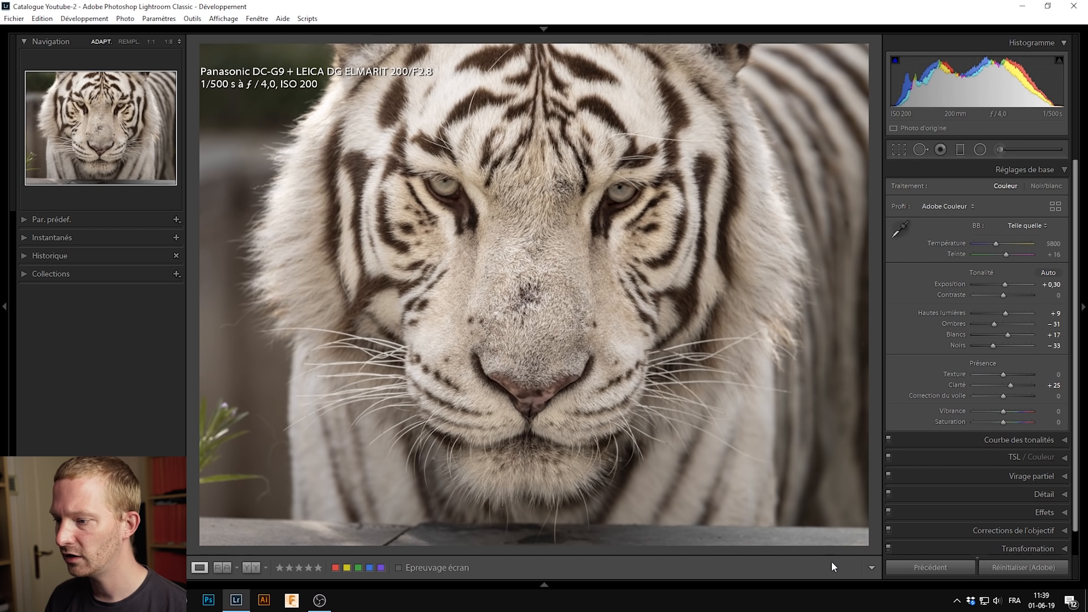
pyautogui.press('\\')
pyautogui.press('\\')
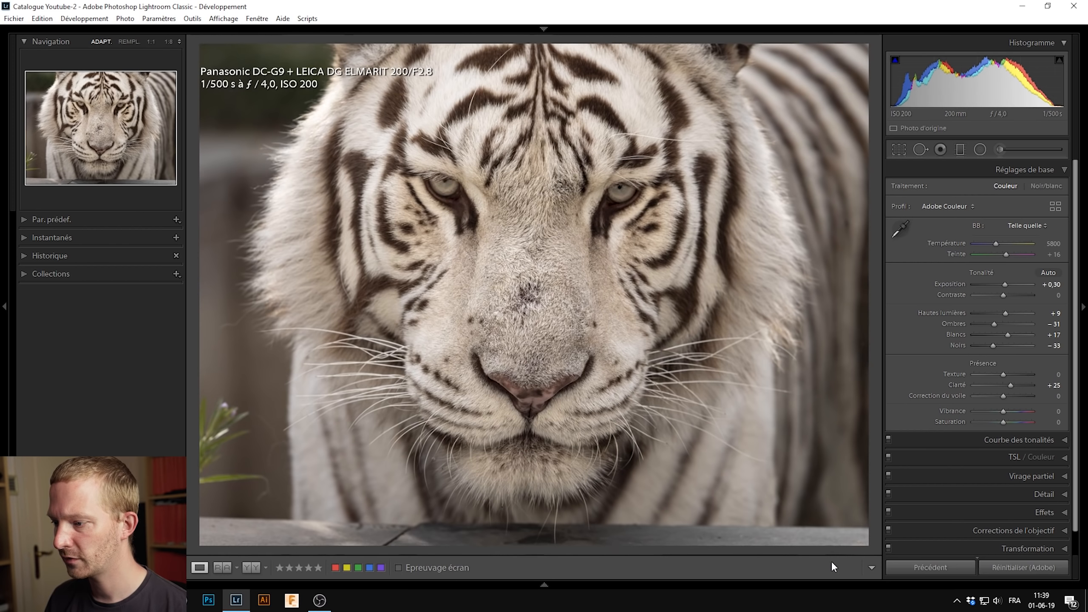
pyautogui.press('\\')
pyautogui.press('\\')
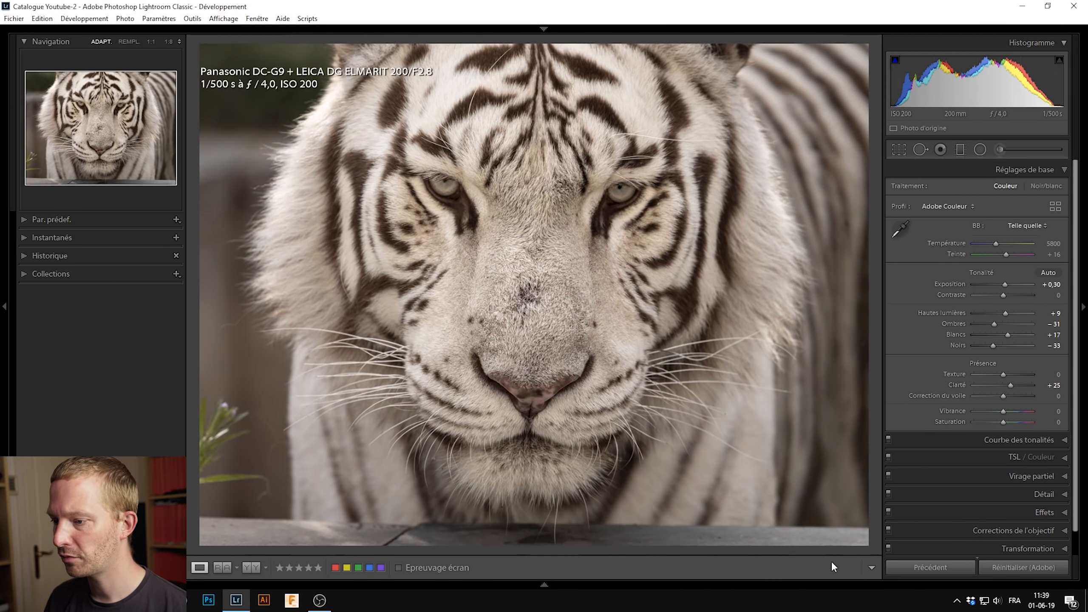
pyautogui.press('\\')
pyautogui.press('\\')
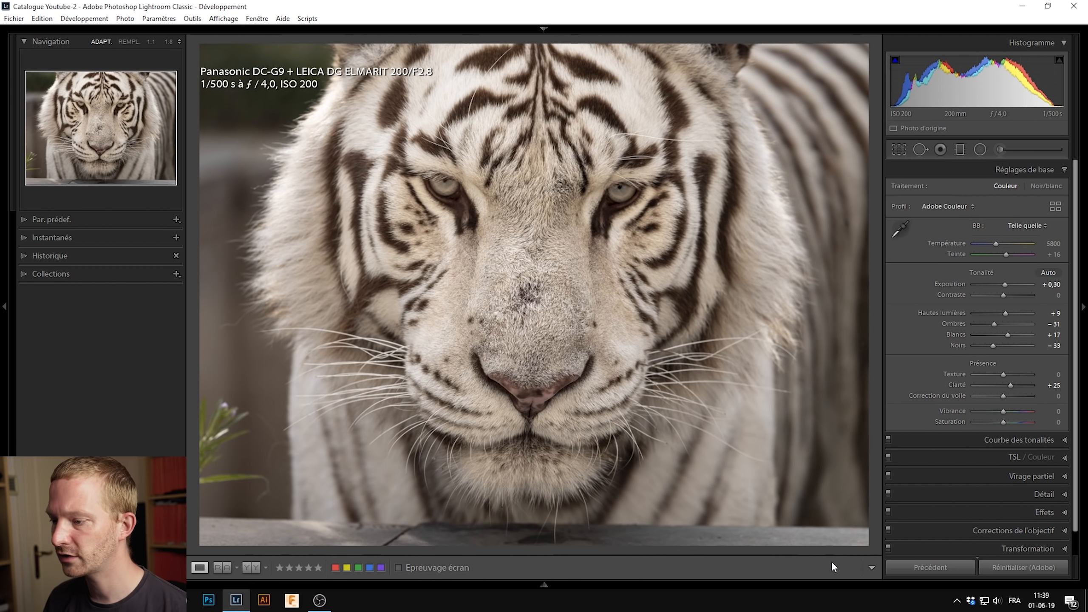
pyautogui.press('\\')
pyautogui.press('\\')
pyautogui.press('\\')
pyautogui.press('\\')
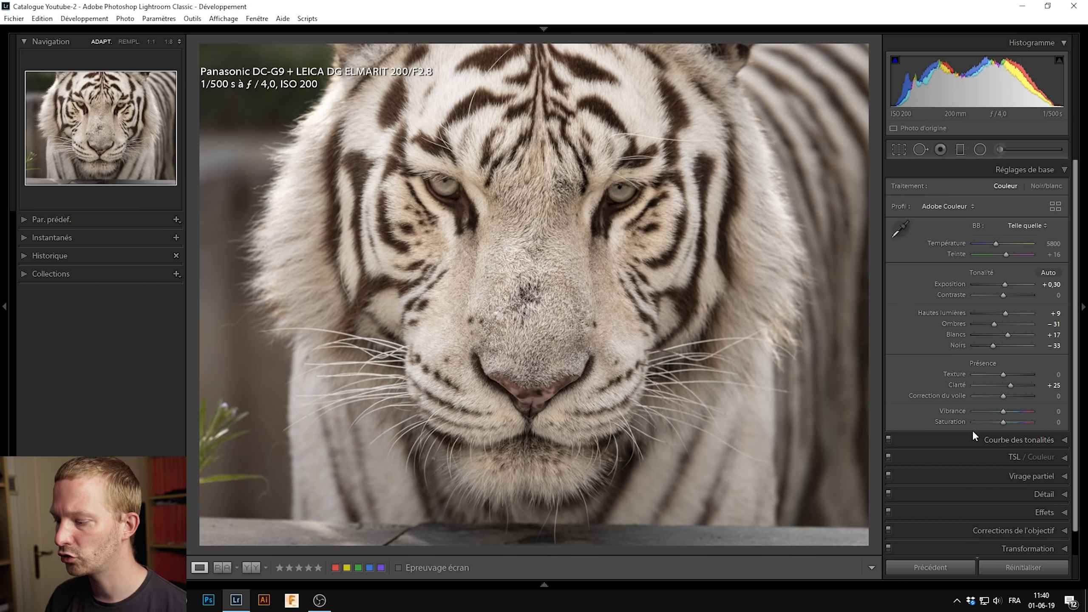
# Step: Set the photo's Vibrance to -18 and Saturation to +13
pyautogui.moveTo(1003, 412)
pyautogui.mouseDown()
pyautogui.moveTo(1032, 419)
pyautogui.moveTo(993, 418)
pyautogui.mouseUp()
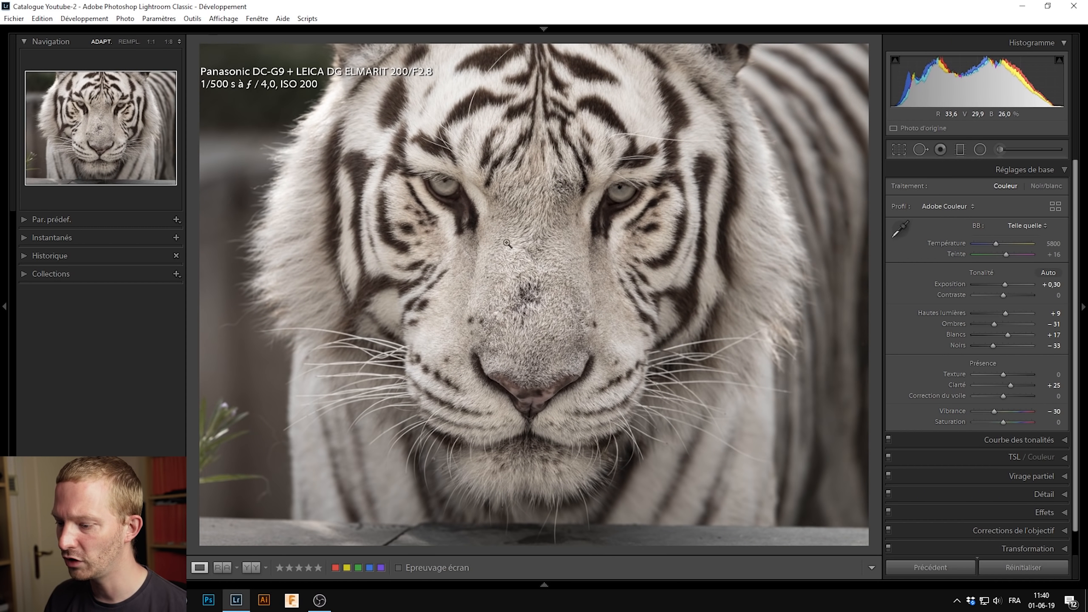
pyautogui.moveTo(1004, 422)
pyautogui.mouseDown()
pyautogui.moveTo(997, 412)
pyautogui.moveTo(1006, 422)
pyautogui.mouseUp()
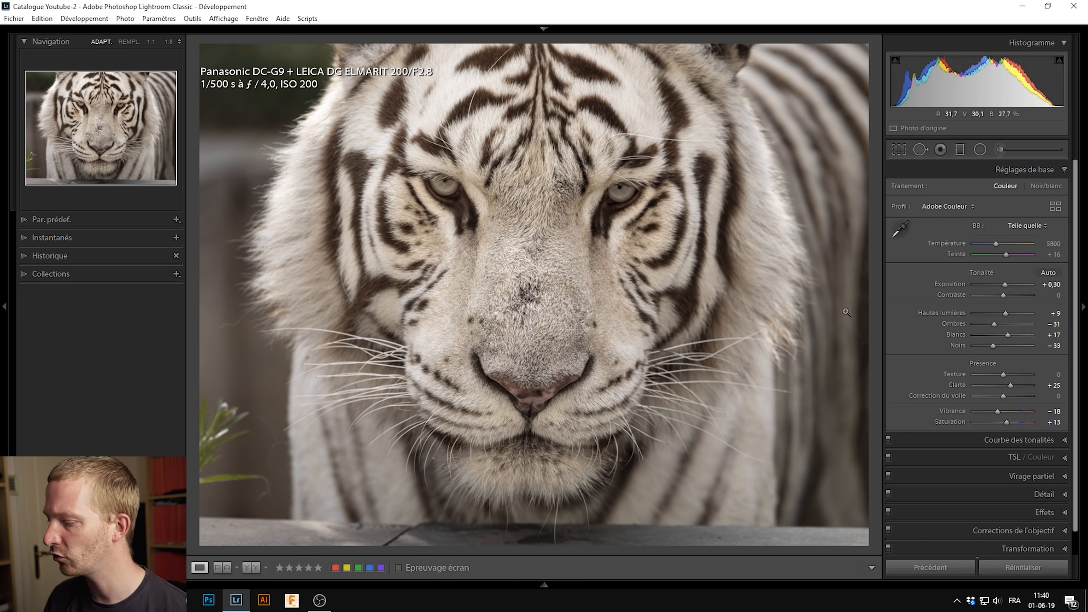
# Step: Compare the edited photo with the original, and straighten it with the crop tool to an angle of -0.79
pyautogui.press('\\')
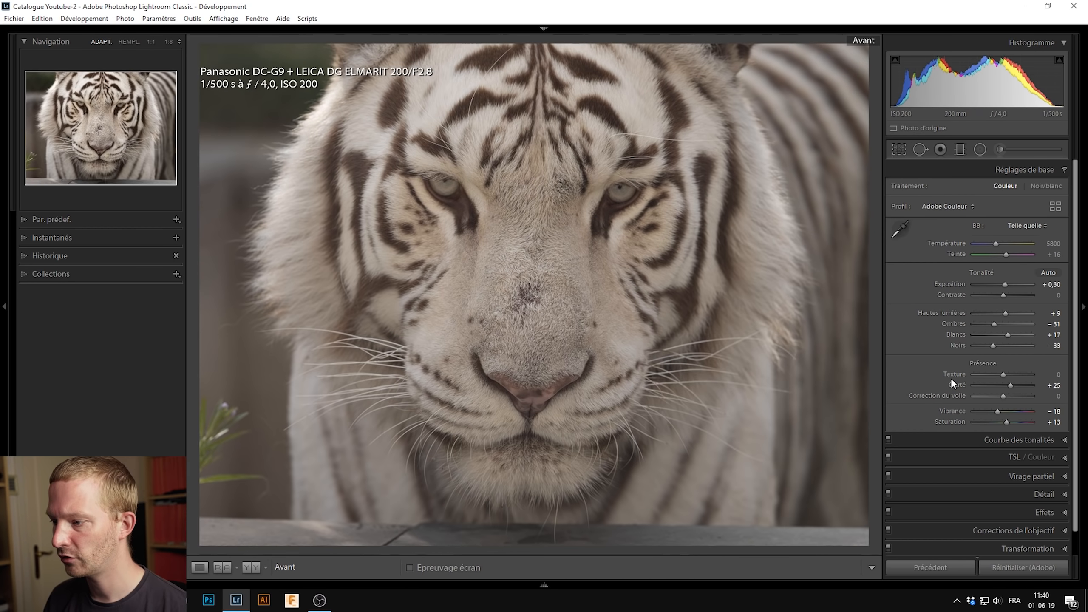
pyautogui.press('\\')
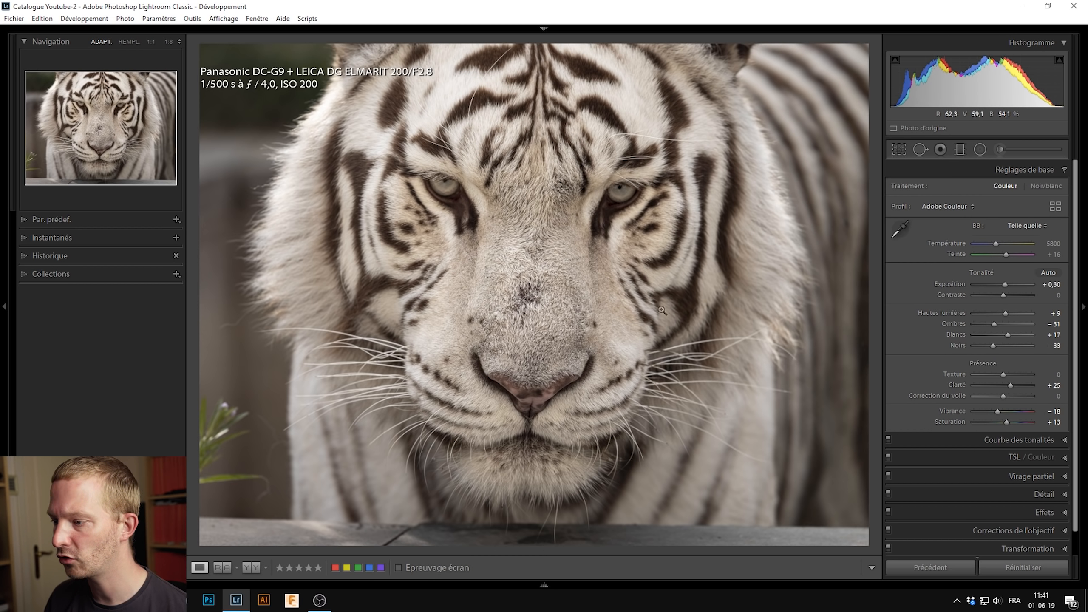
pyautogui.click(900, 150)
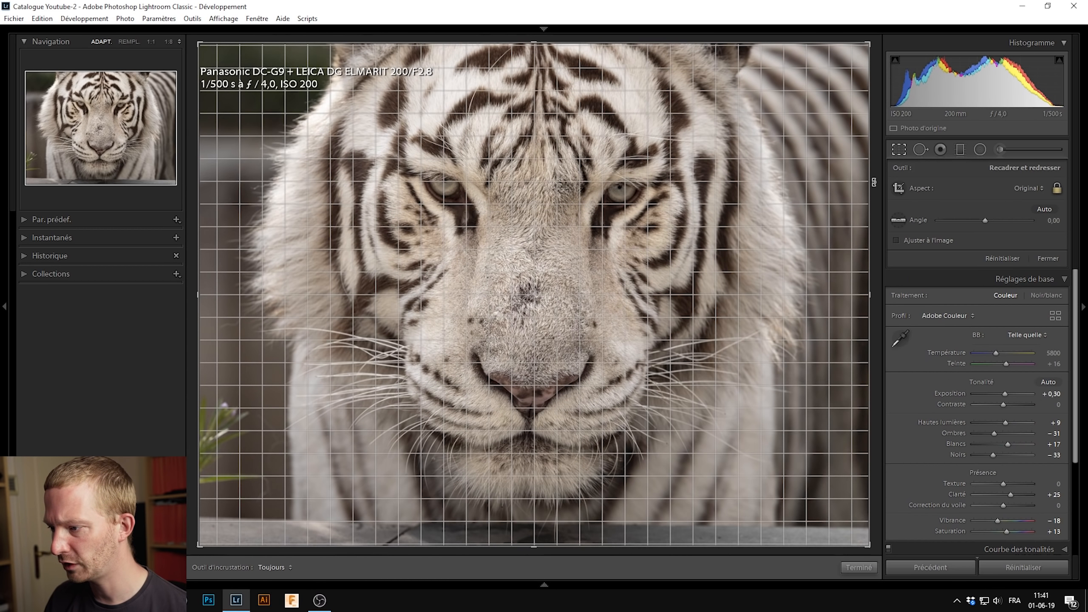
pyautogui.moveTo(874, 182); pyautogui.dragTo(873, 178)
pyautogui.moveTo(784, 214); pyautogui.dragTo(785, 214)
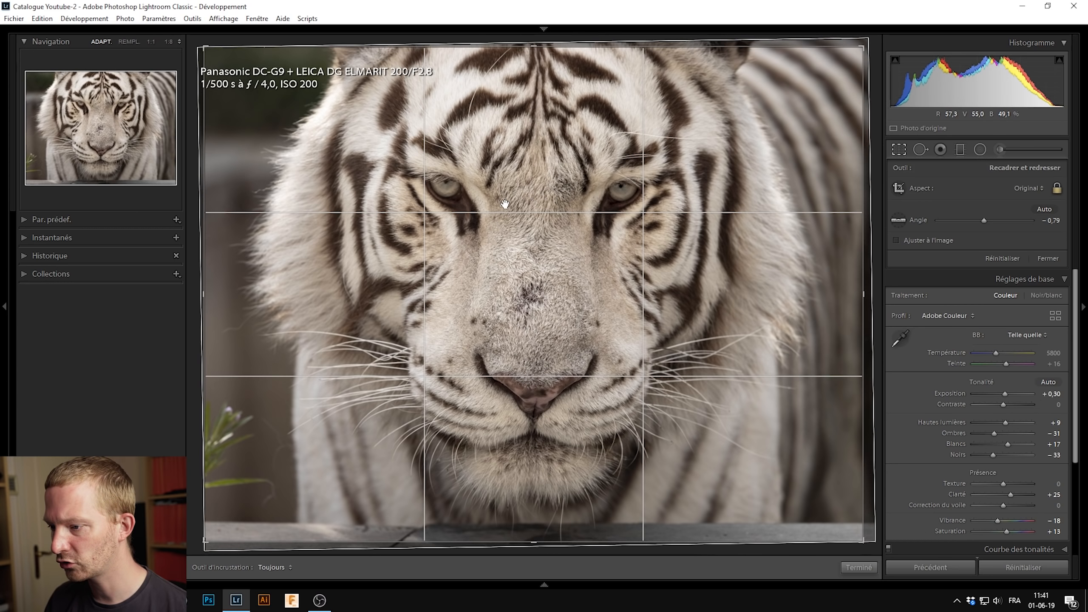
pyautogui.click(859, 566)
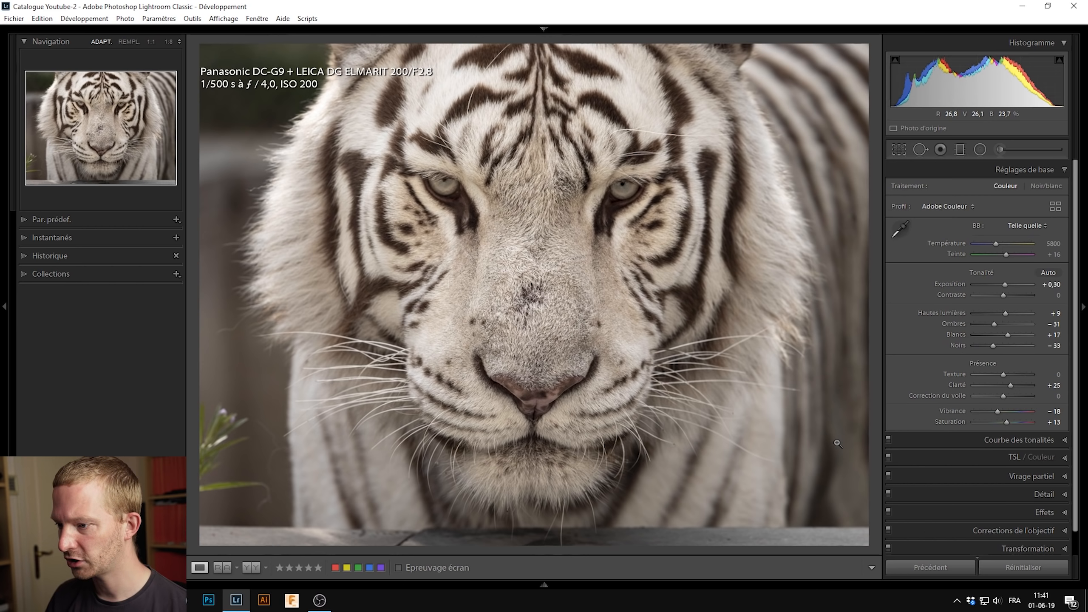
# Step: Target the Detail preview on the tiger's eye, set the sharpening Amount to 50 and Masking to 46, and compare with the original
pyautogui.click(1039, 493)
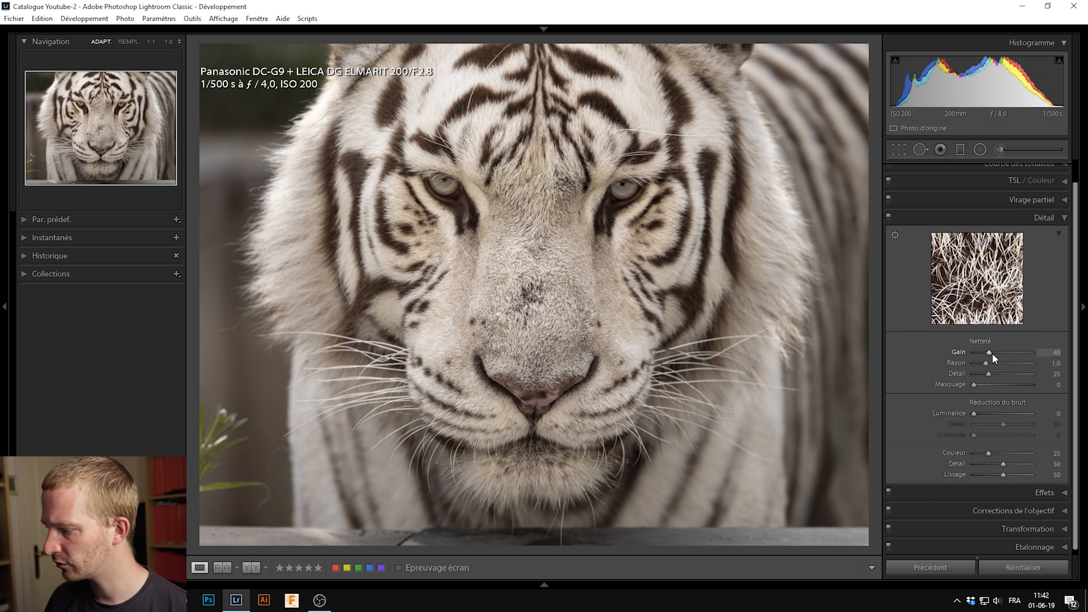
pyautogui.moveTo(988, 351); pyautogui.dragTo(986, 353)
pyautogui.click(895, 235)
pyautogui.click(614, 197)
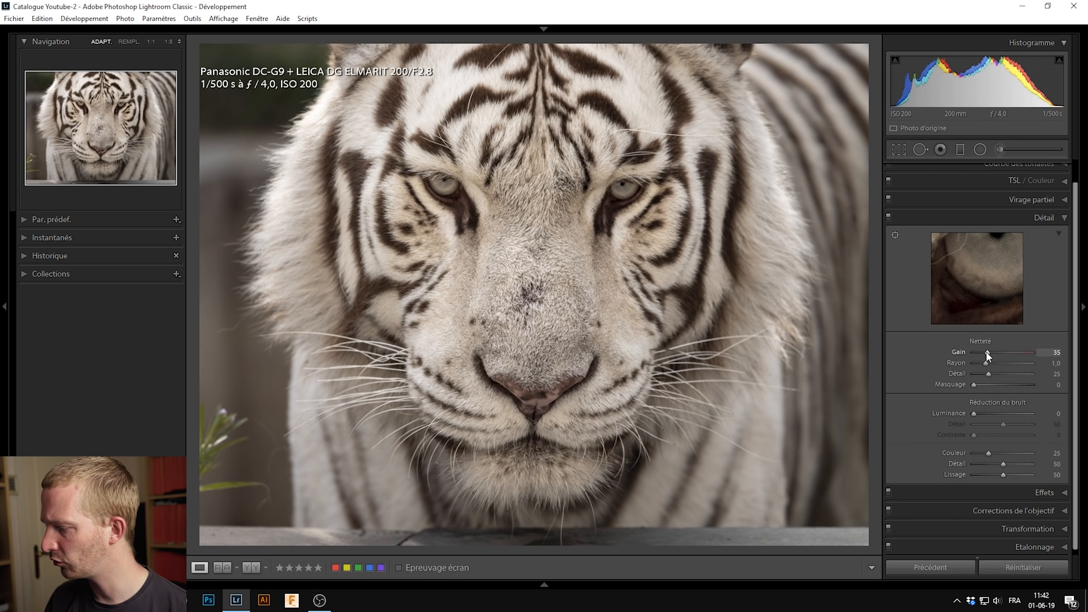
pyautogui.moveTo(985, 353); pyautogui.dragTo(1005, 377)
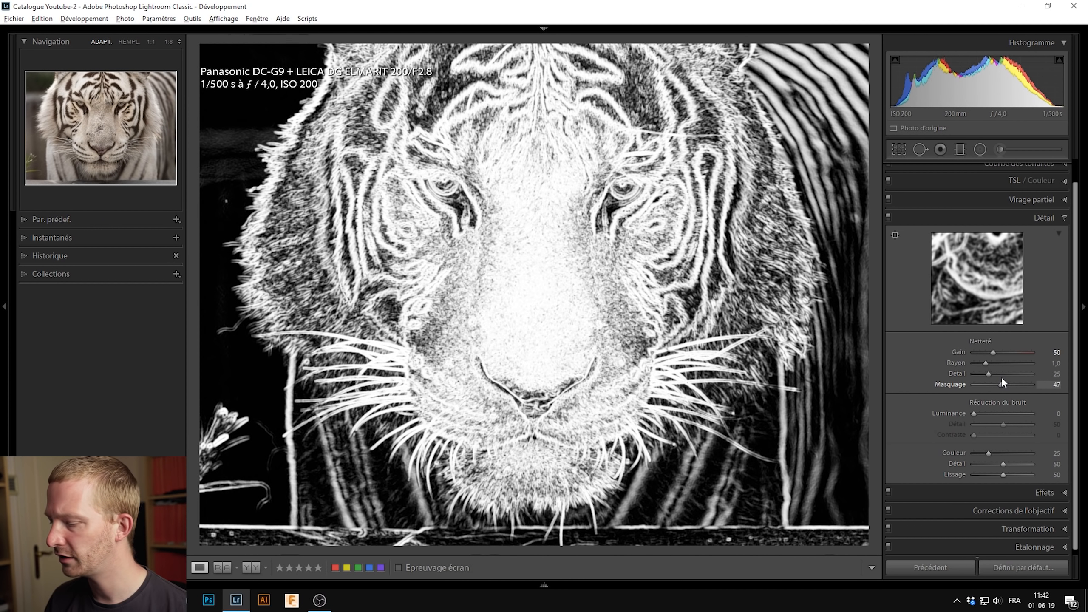
pyautogui.moveTo(1001, 377); pyautogui.dragTo(1001, 377)
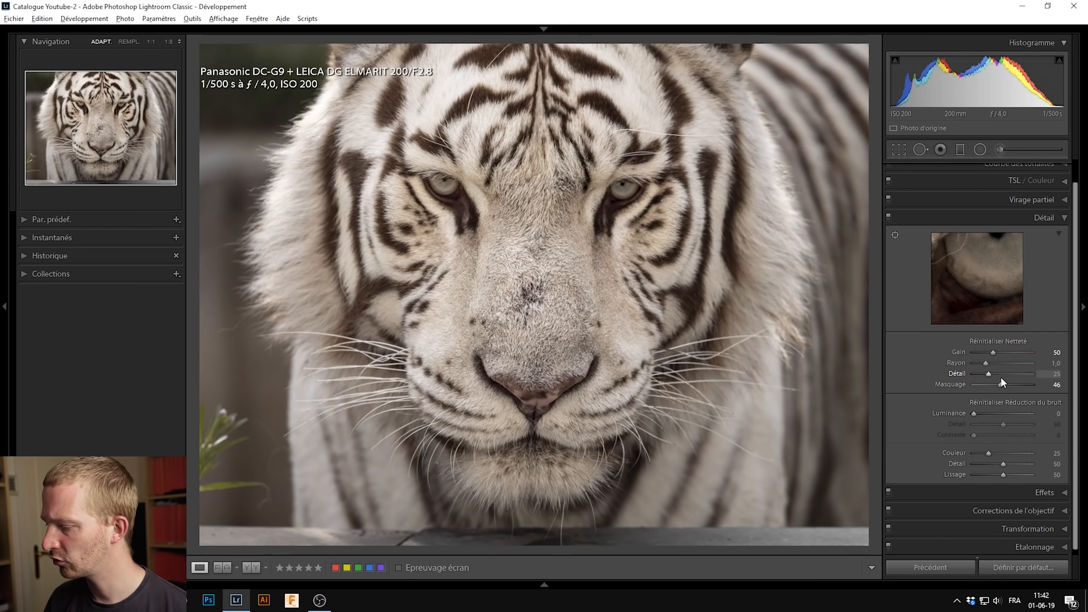
pyautogui.press('alt')
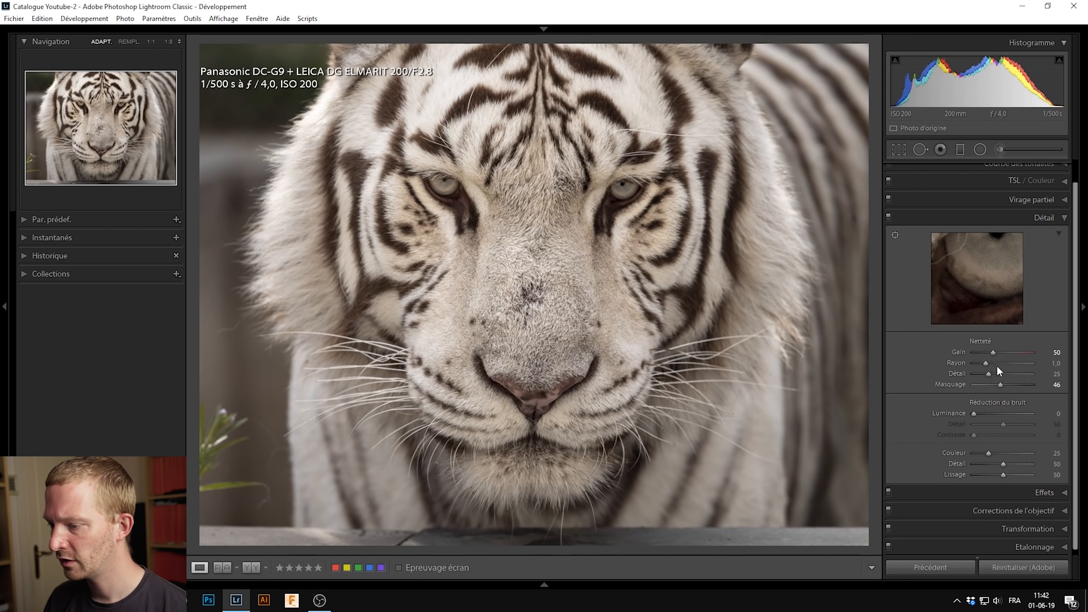
pyautogui.press('\\')
pyautogui.press('\\')
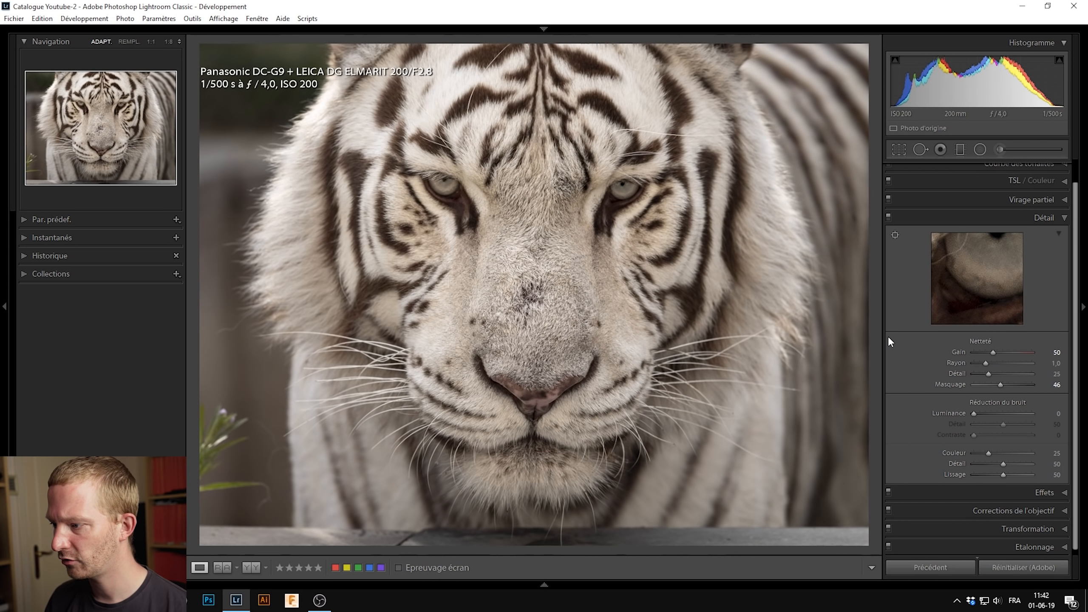
# Step: Return to the basic adjustments and raise the photo's overall Exposure to +0.60
pyautogui.scroll(1, 1000, 227)
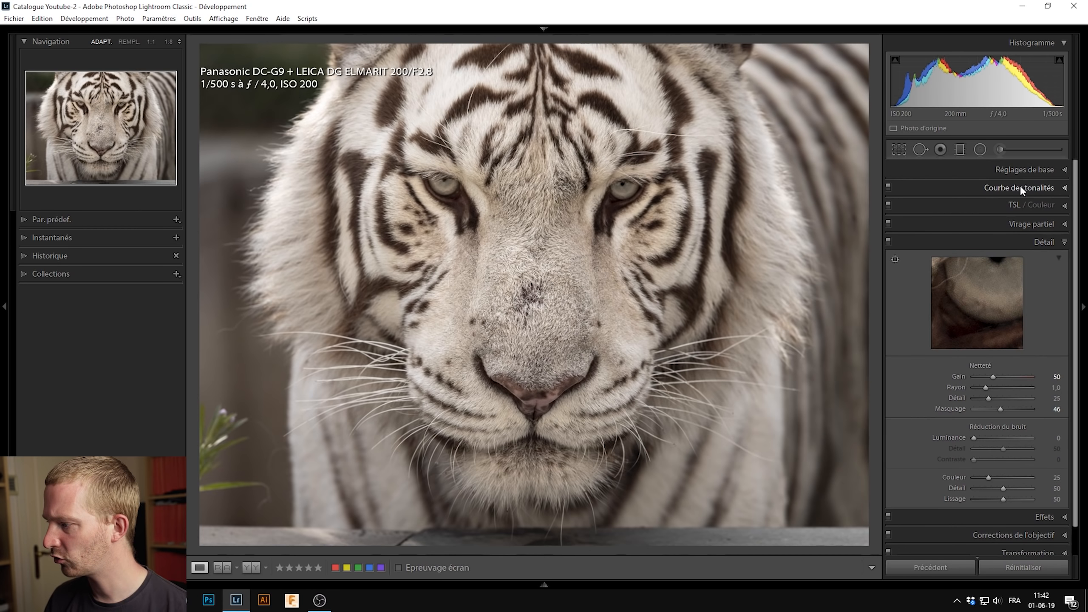
pyautogui.click(1017, 172)
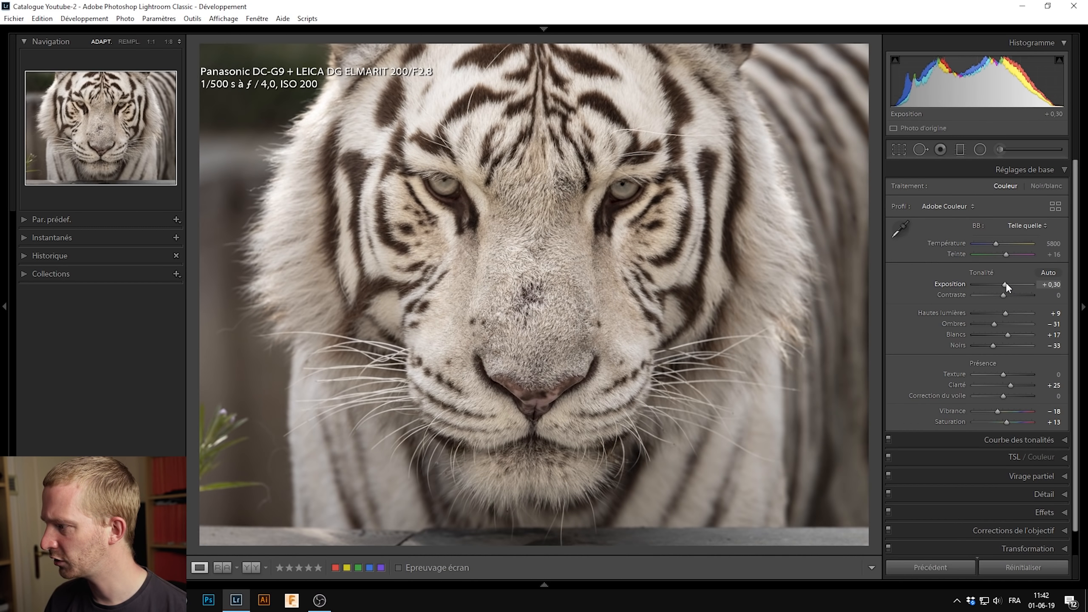
pyautogui.press('Up')
pyautogui.press('Up')
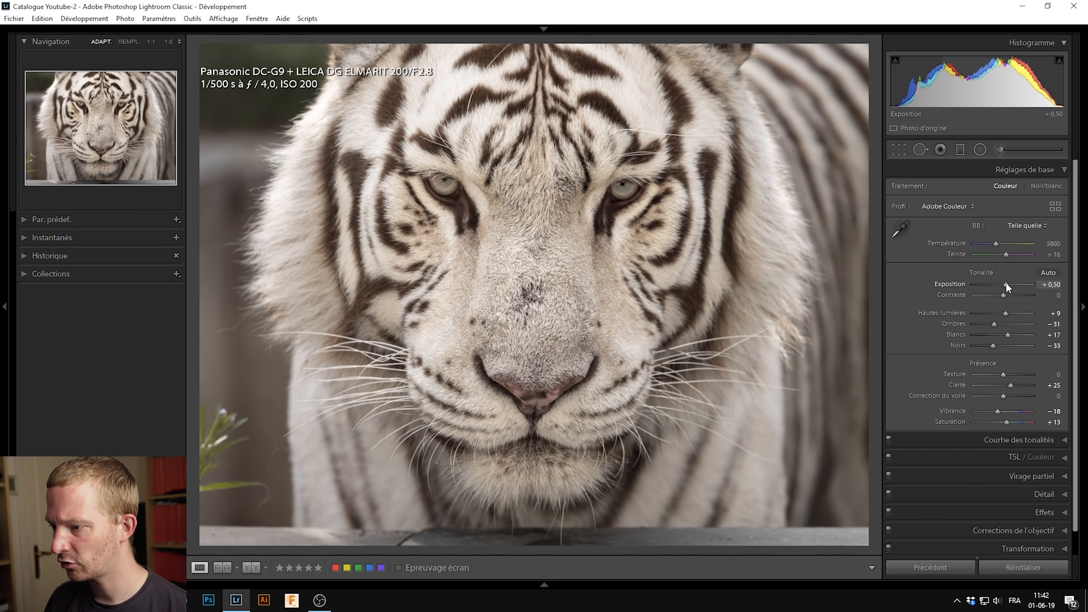
pyautogui.press('Up')
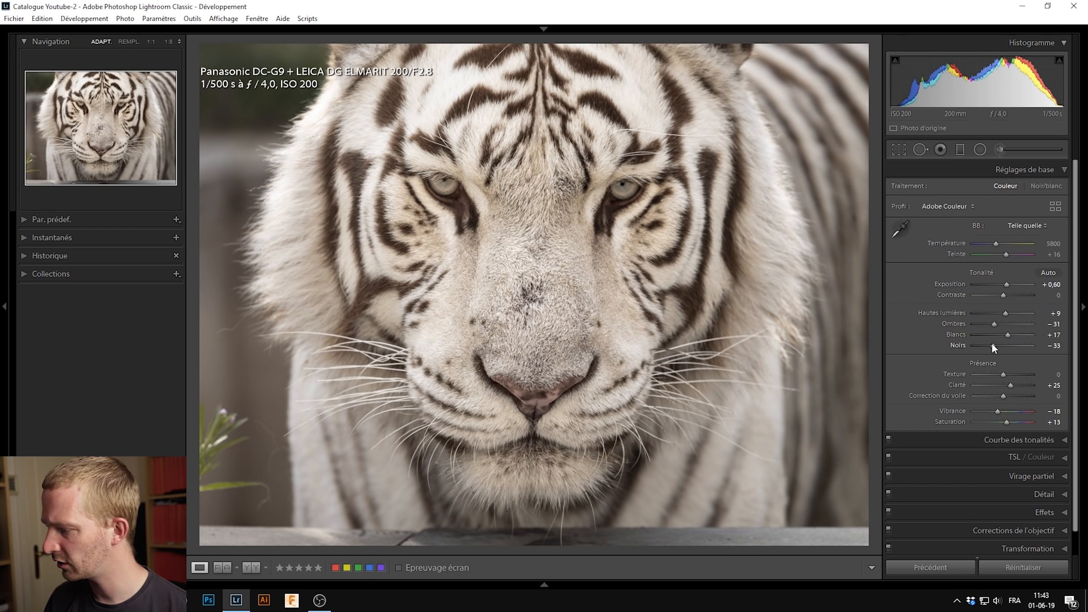
# Step: Set the photo's Blacks to -36 and Shadows to -40, and compare the result with the original
pyautogui.press('alt')
pyautogui.moveTo(993, 346); pyautogui.dragTo(989, 325)
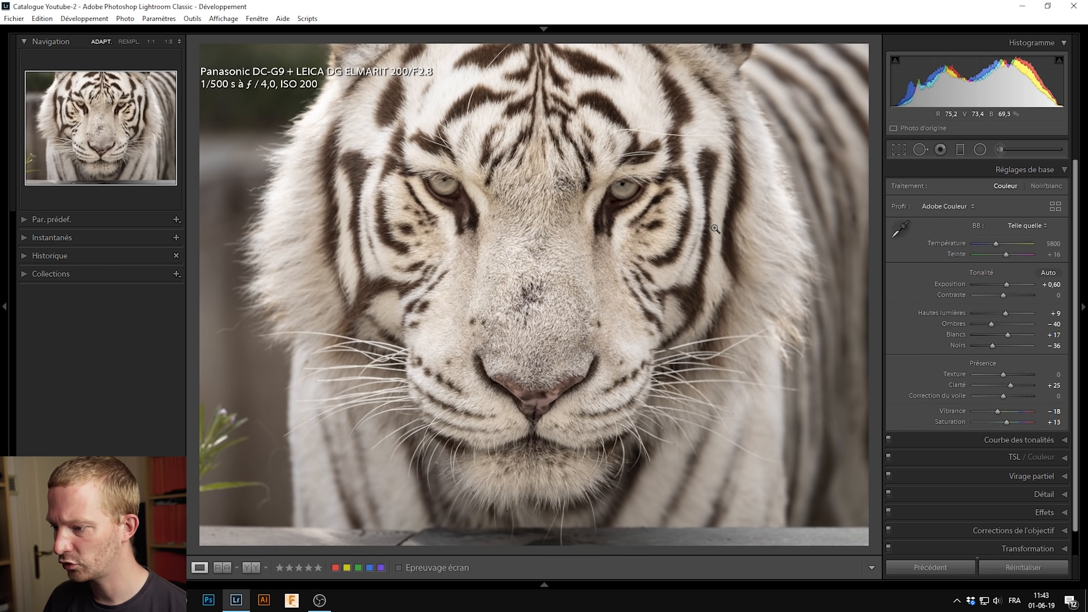
pyautogui.press('\\')
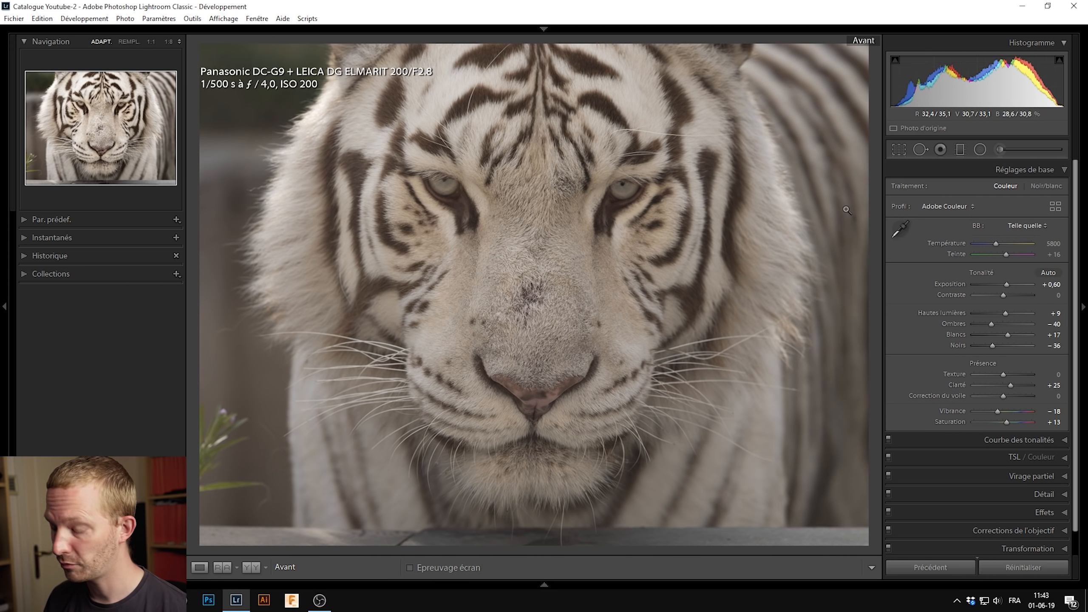
pyautogui.press('\\')
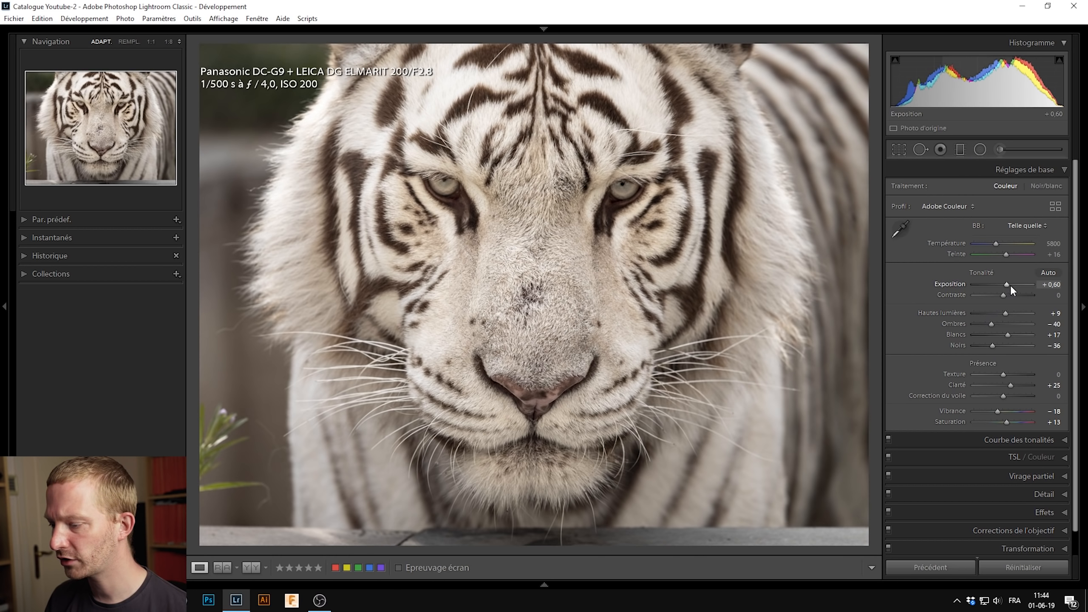
# Step: Draw a second, near-circular radial filter around the tiger's head and shift its centre onto the bridge of the nose
pyautogui.click(980, 150)
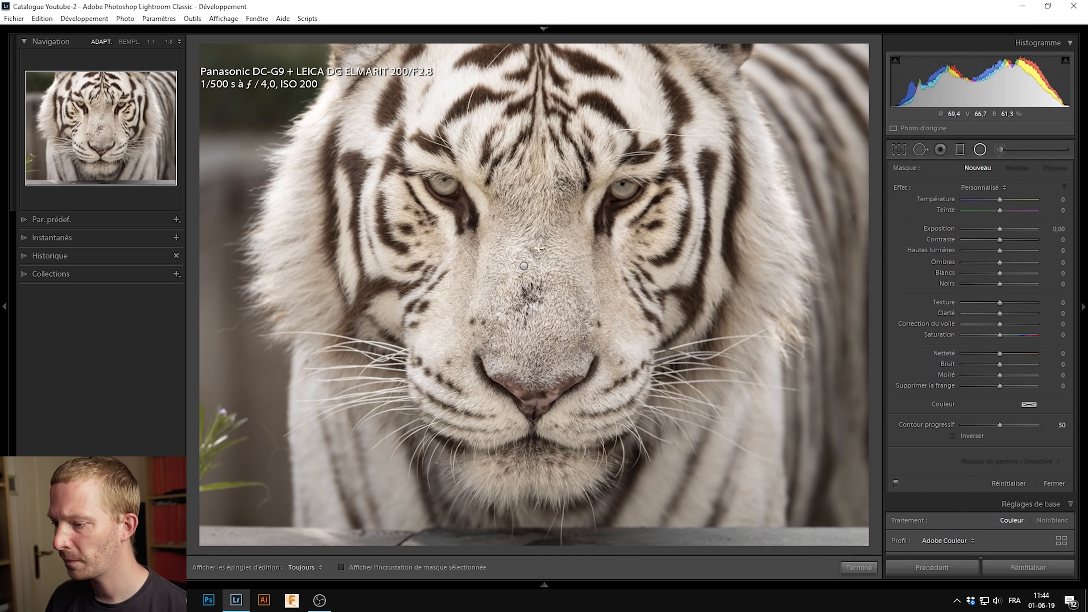
pyautogui.moveTo(537, 251); pyautogui.dragTo(820, 521)
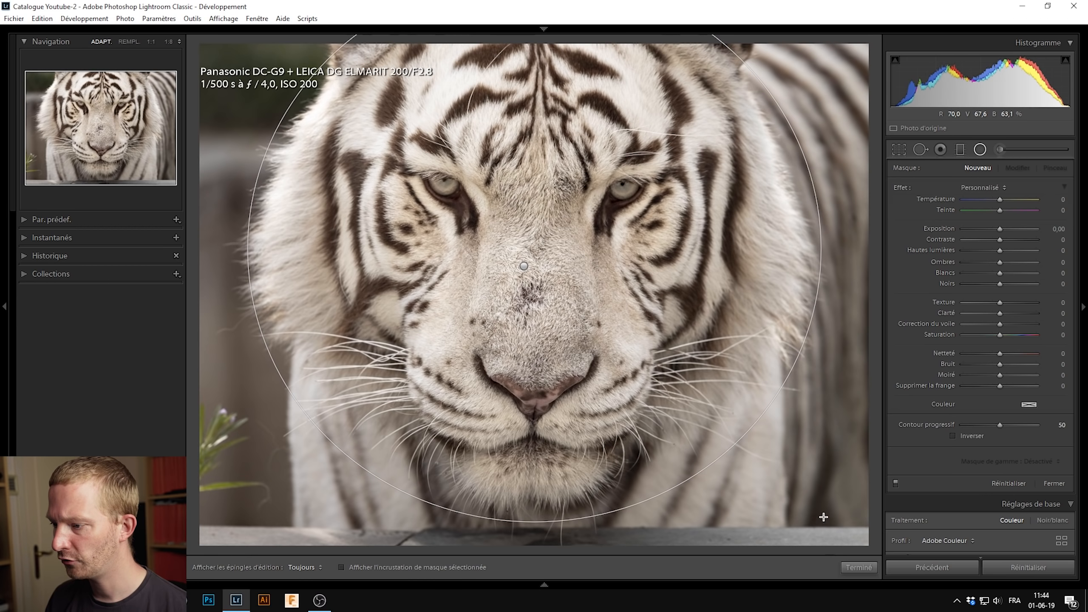
pyautogui.moveTo(823, 520); pyautogui.dragTo(822, 521)
pyautogui.moveTo(533, 257); pyautogui.dragTo(527, 257)
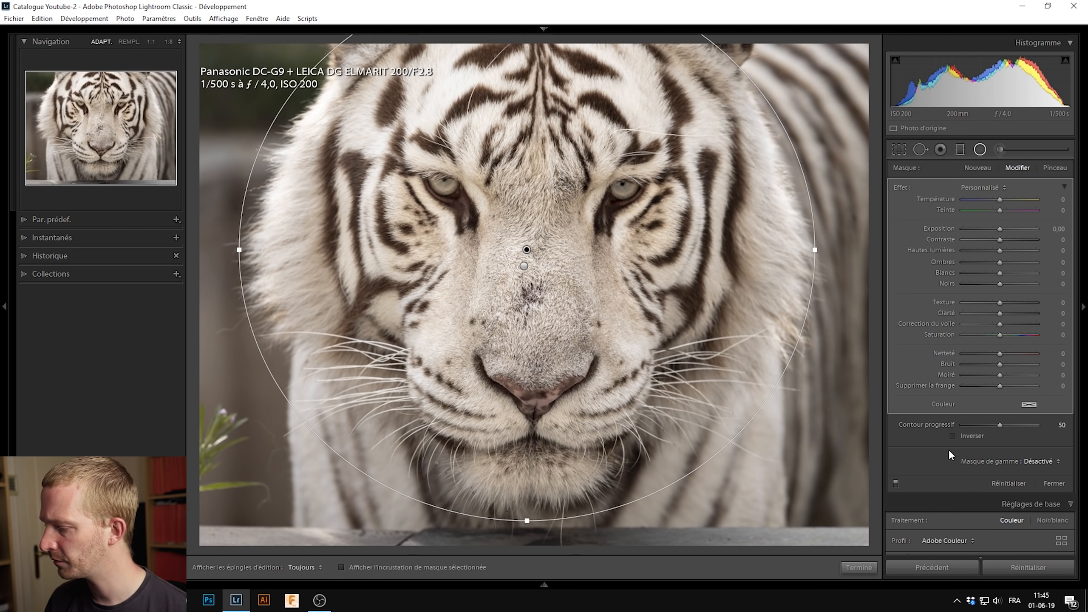
# Step: Enlarge the new radial filter beyond the edges of the tiger's fur, using the mask overlay as a temporary guide
pyautogui.click(425, 566)
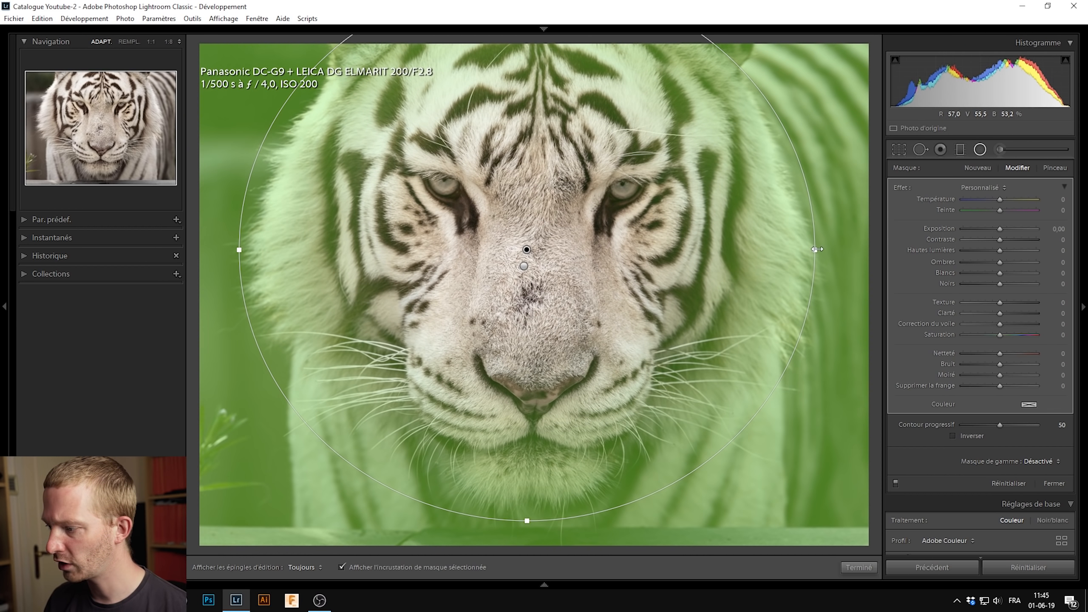
pyautogui.moveTo(817, 250); pyautogui.dragTo(845, 287)
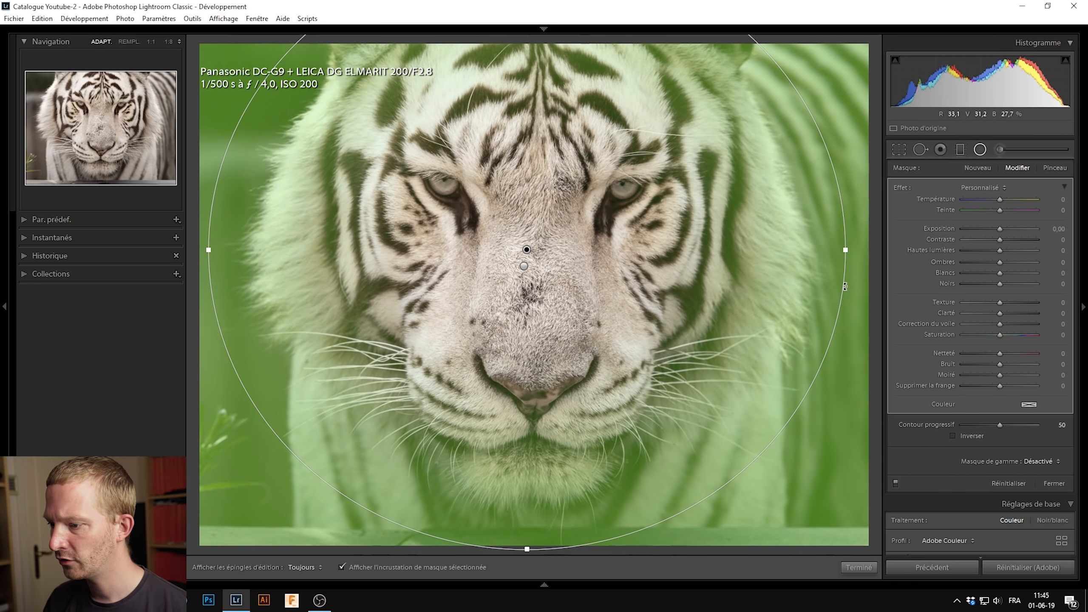
pyautogui.click(366, 565)
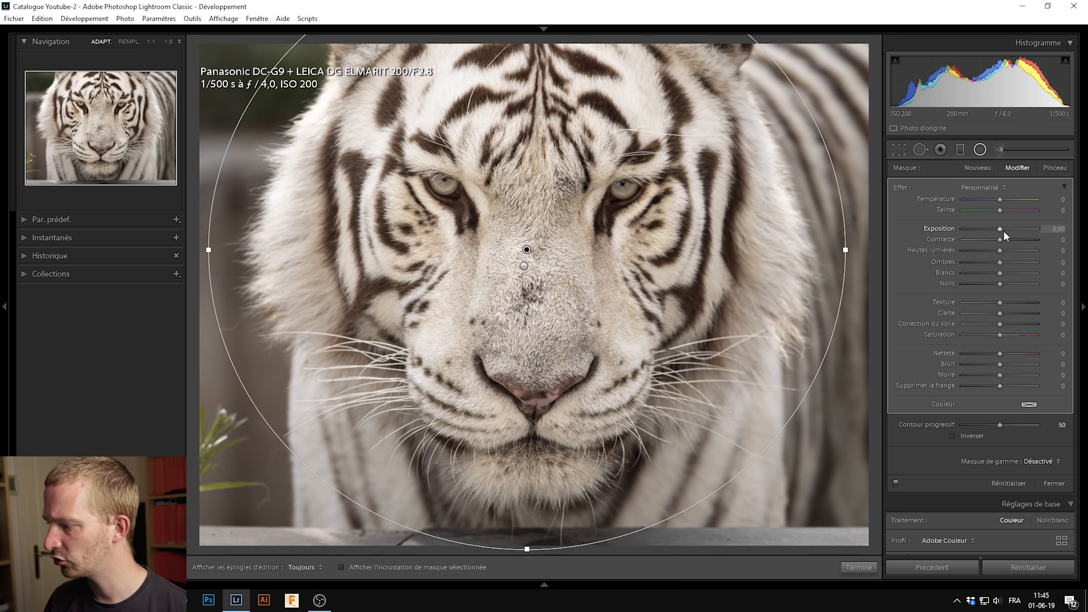
# Step: Darken the area outside the radial filter with an Exposure of -0.37, finish the filter, and compare the photo with the original
pyautogui.moveTo(1002, 230); pyautogui.dragTo(998, 232)
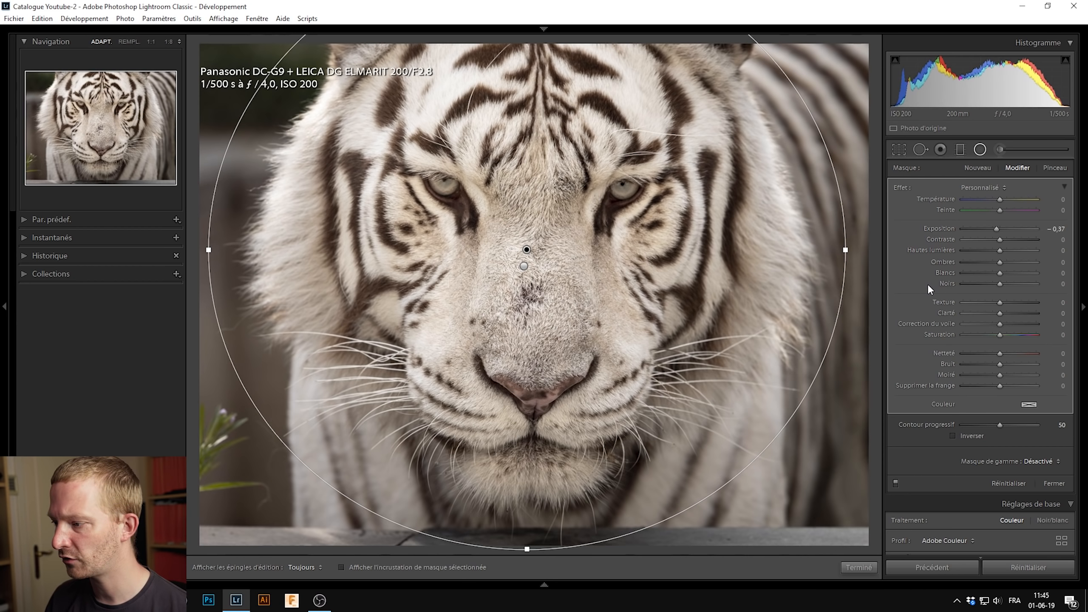
pyautogui.click(858, 567)
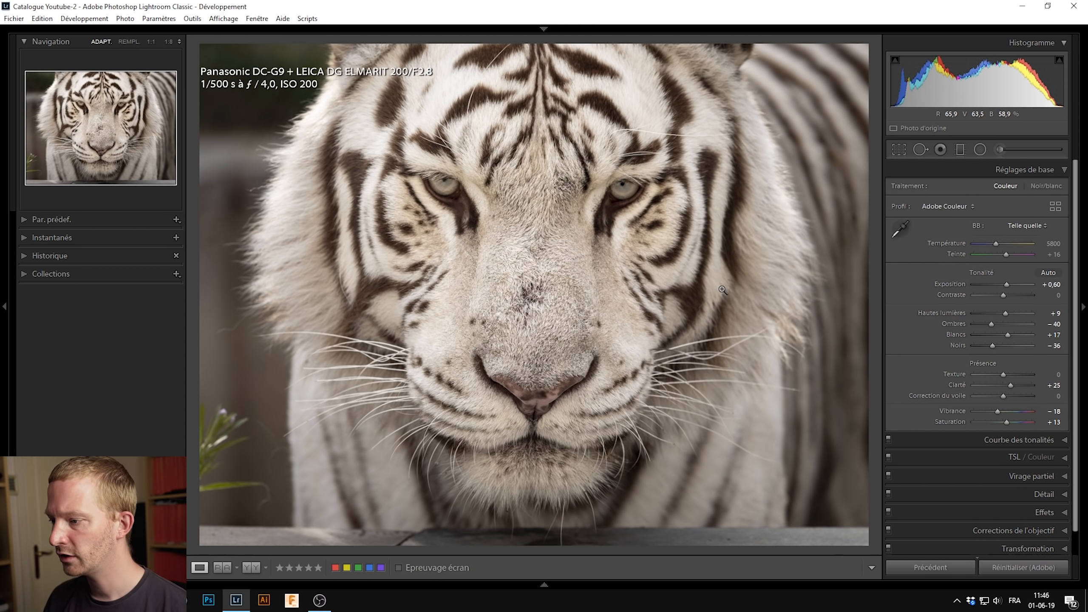
pyautogui.press('\\')
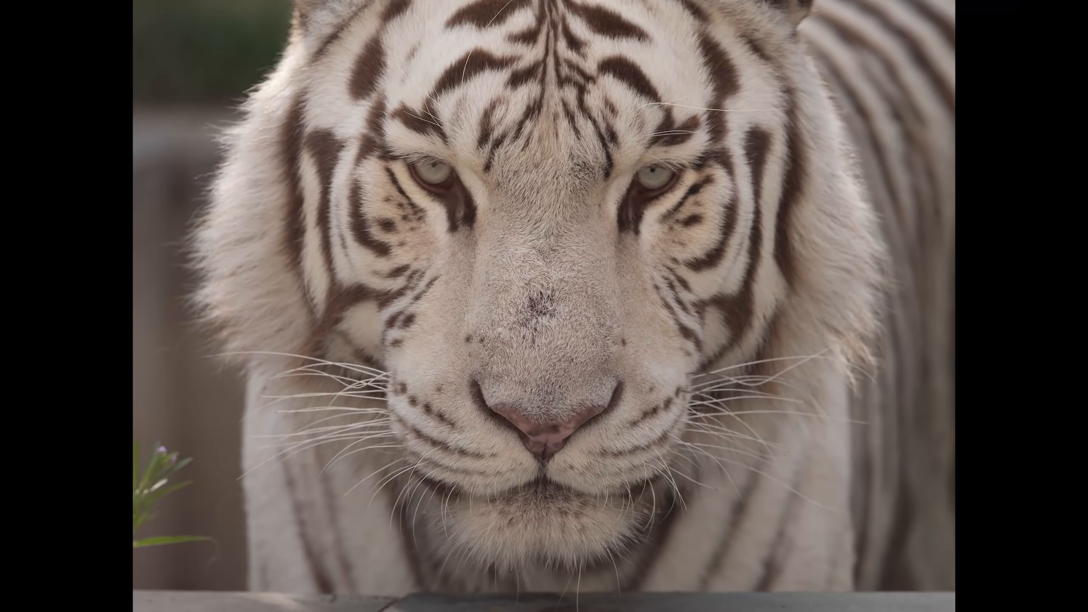